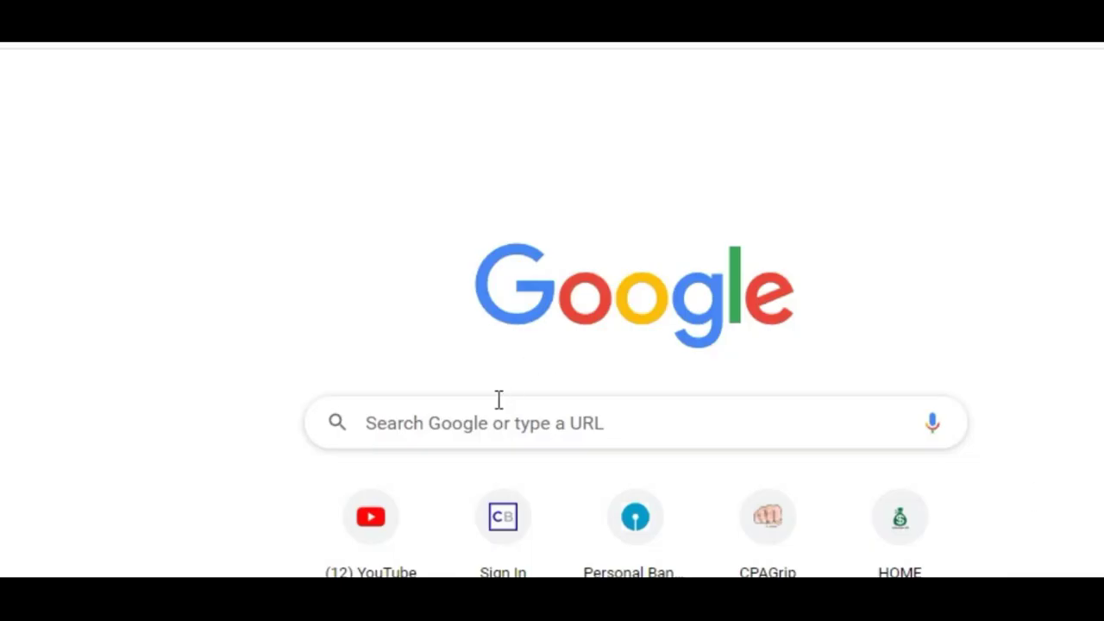
Step: Enter ttsmp3.com in Chrome's Google search box and go to the TTSMP3 site
left_click(490, 416)
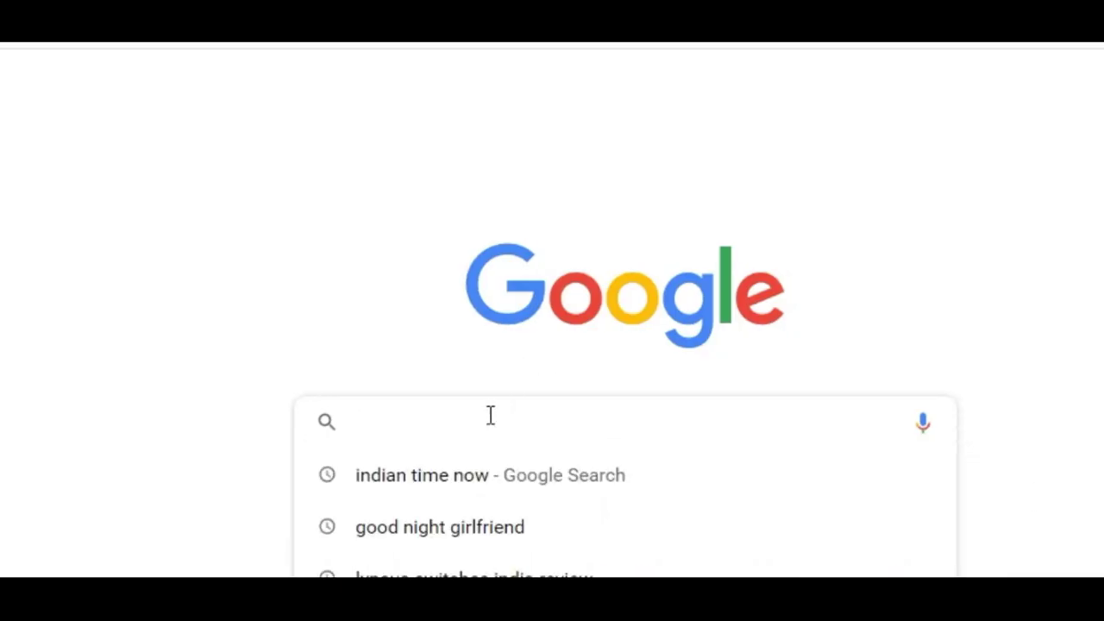
type("tts")
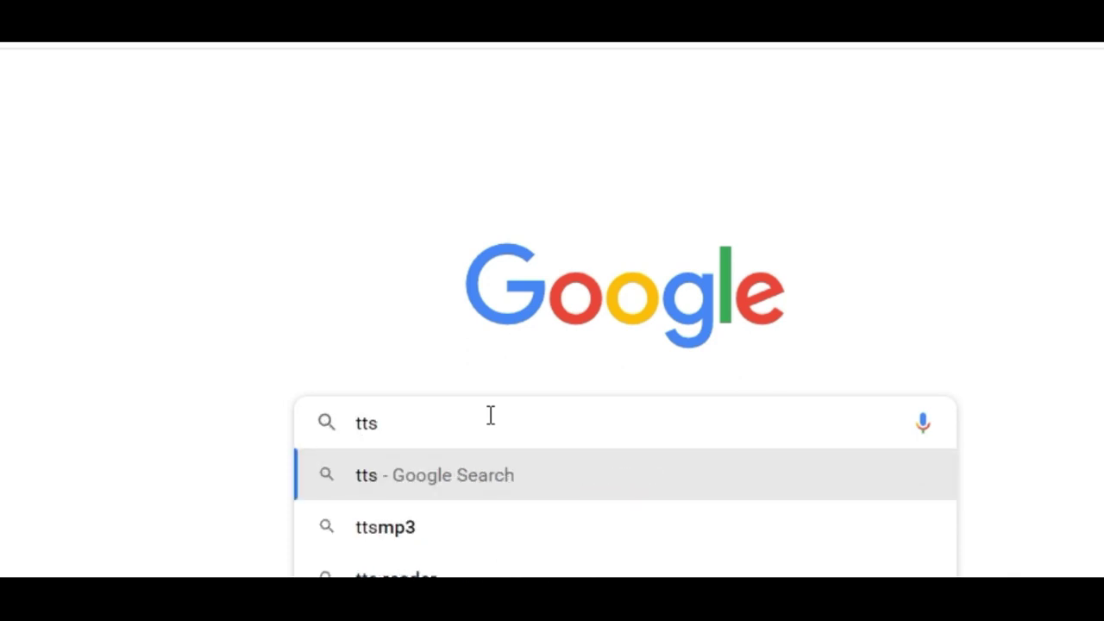
type("mp")
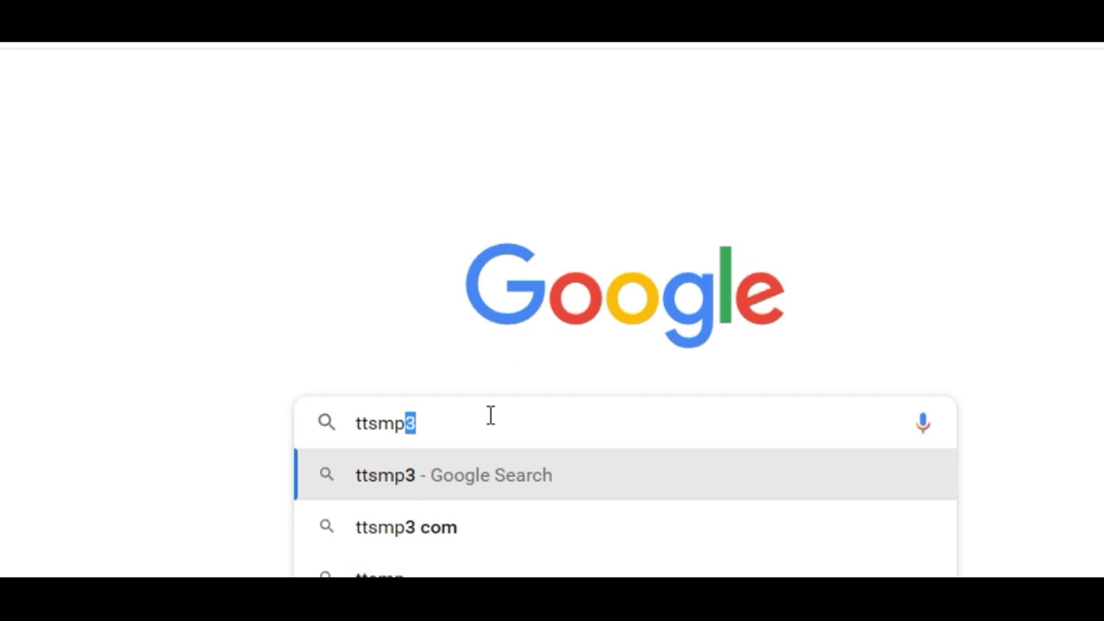
type("3")
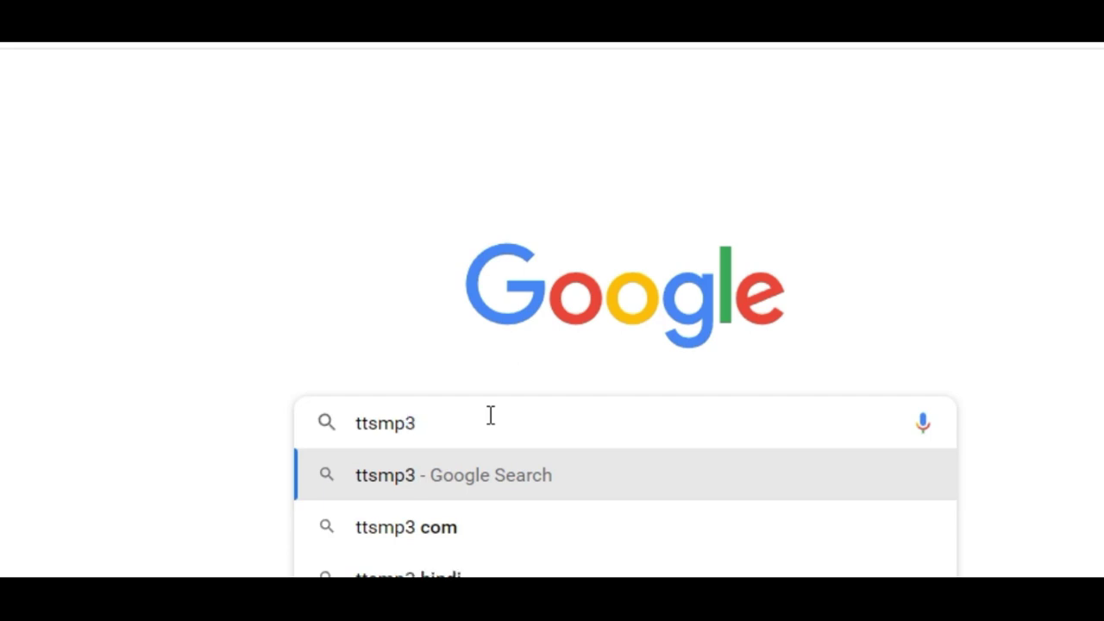
type(".com")
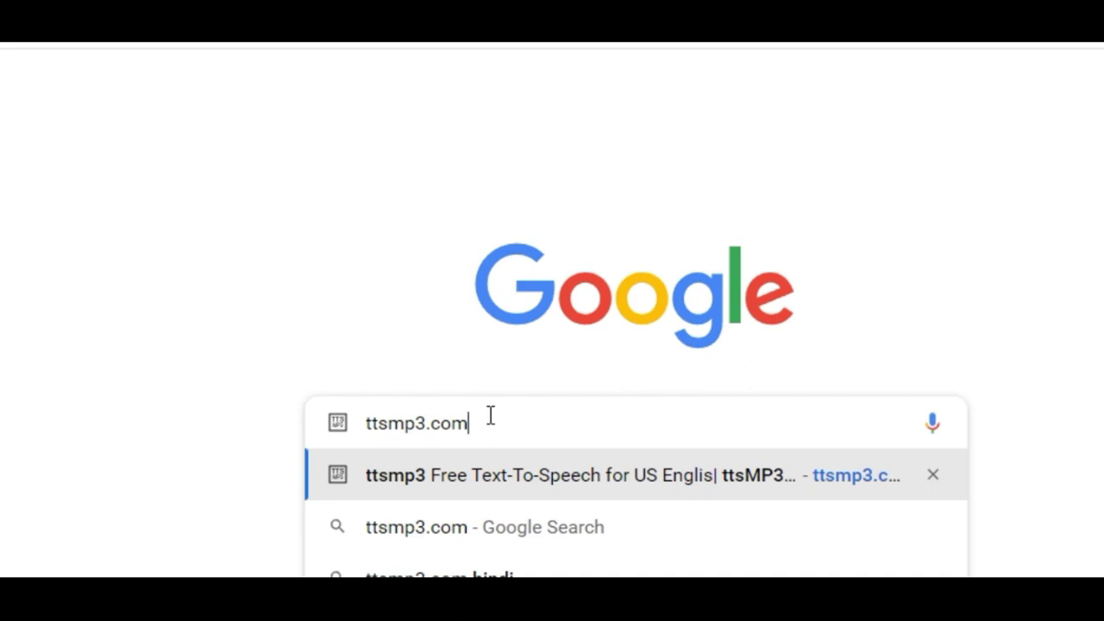
key("Return")
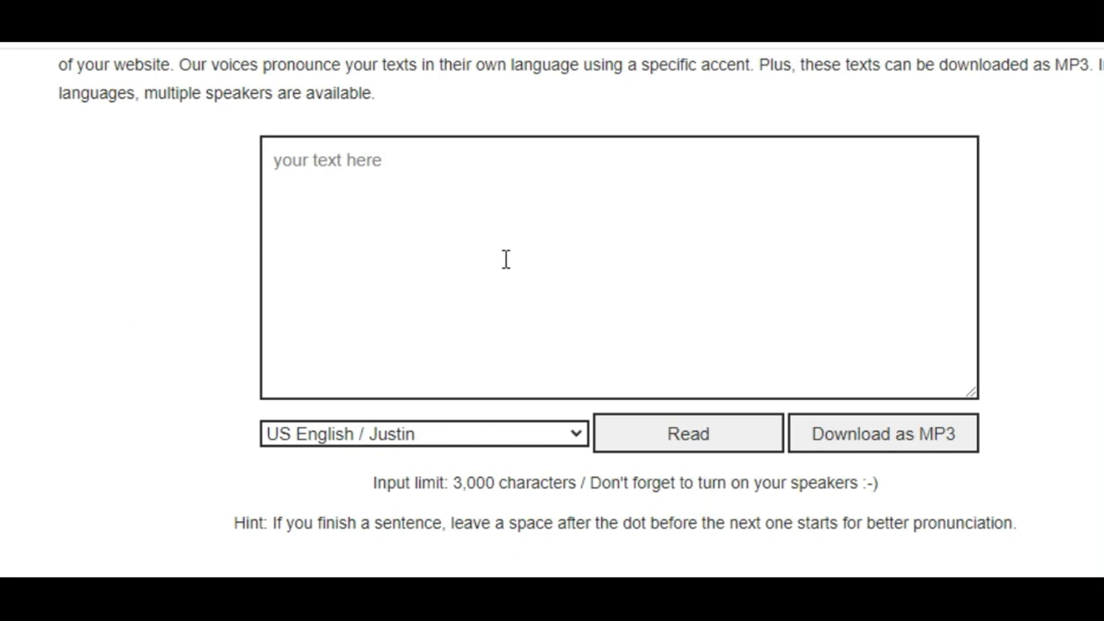
Step: Type 'Hello, how are you. Welcome to the new video of coolsite.' into the text box, correcting a typo
left_click(394, 188)
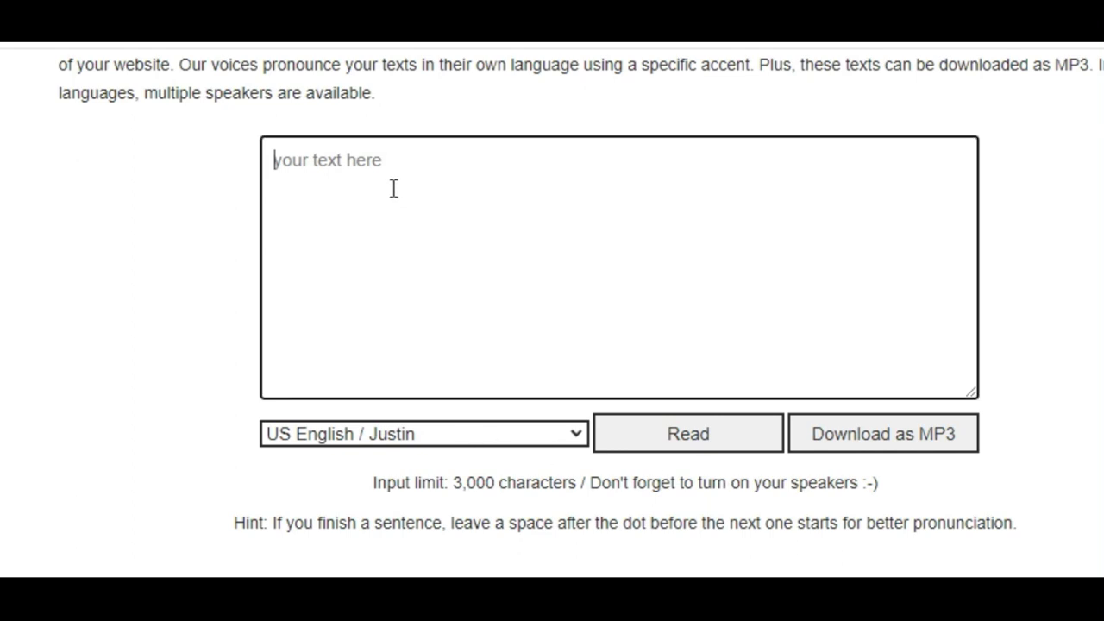
type("Hello")
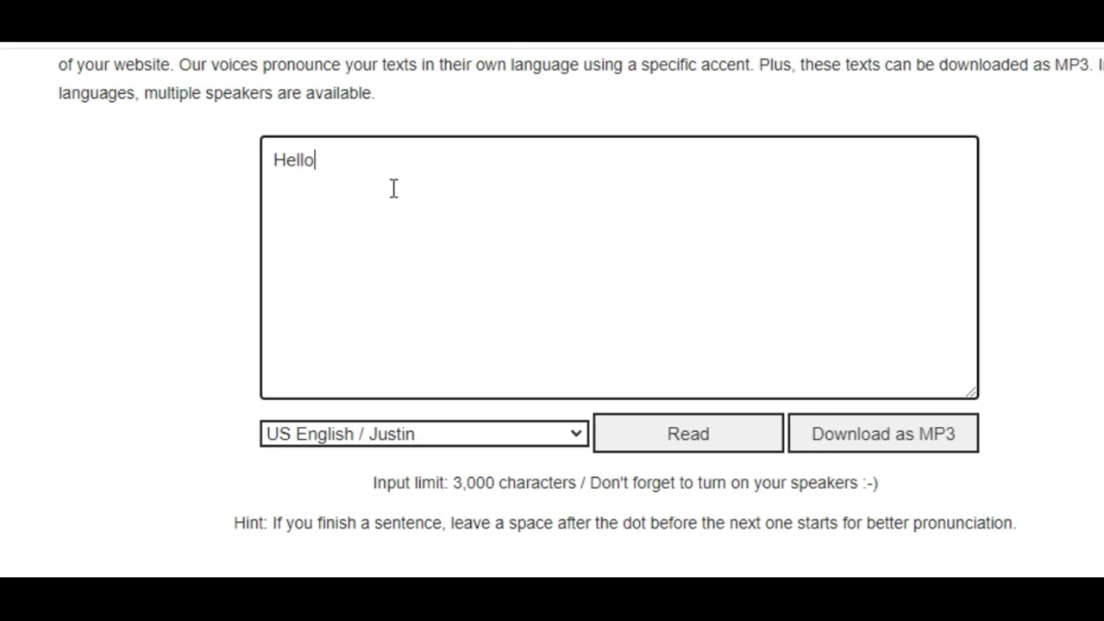
type(", how are yo")
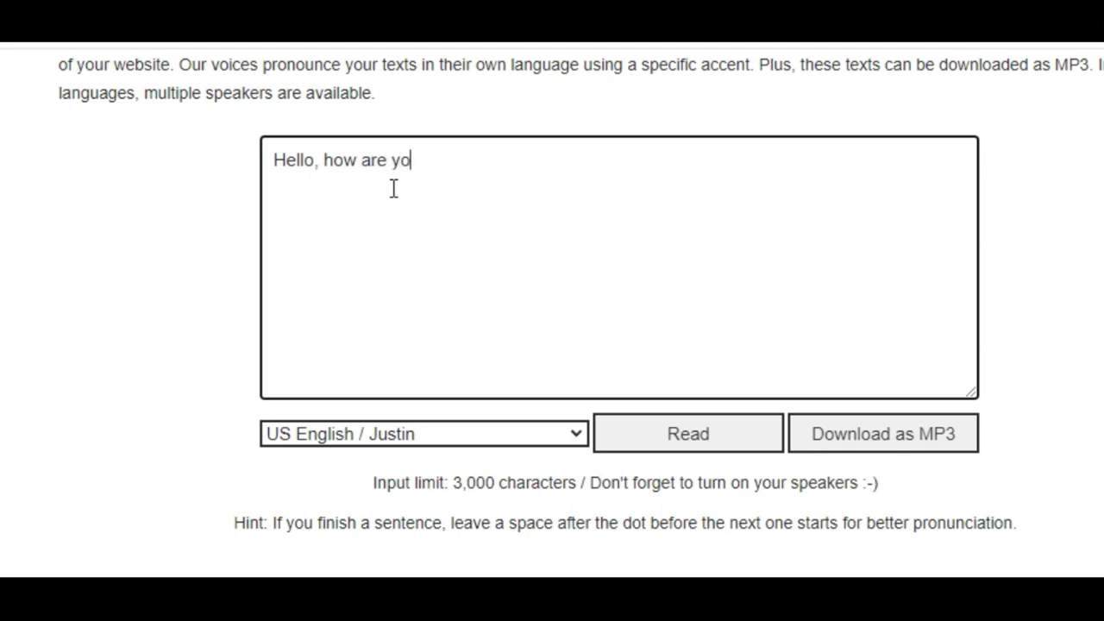
type("u. Welcome t")
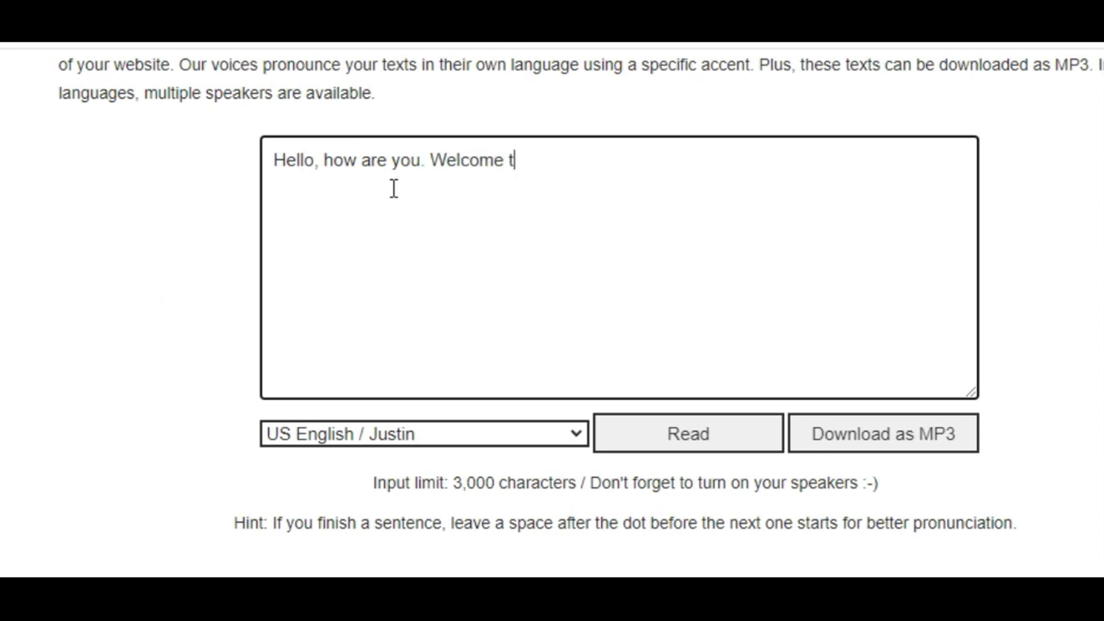
type("o the new c")
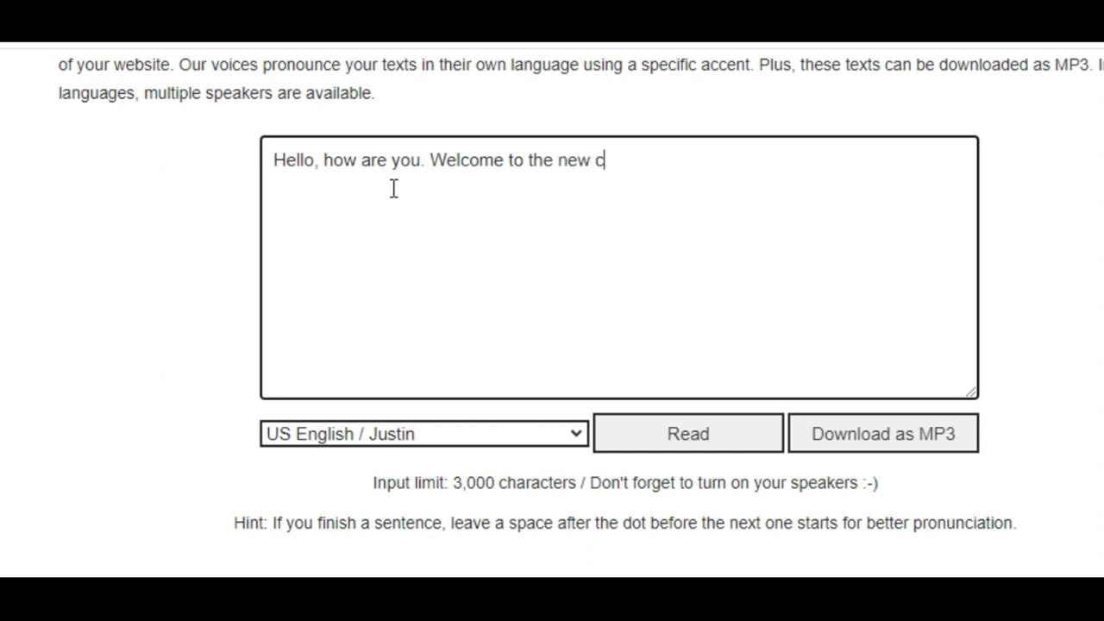
key("BackSpace")
type("video of coolsi")
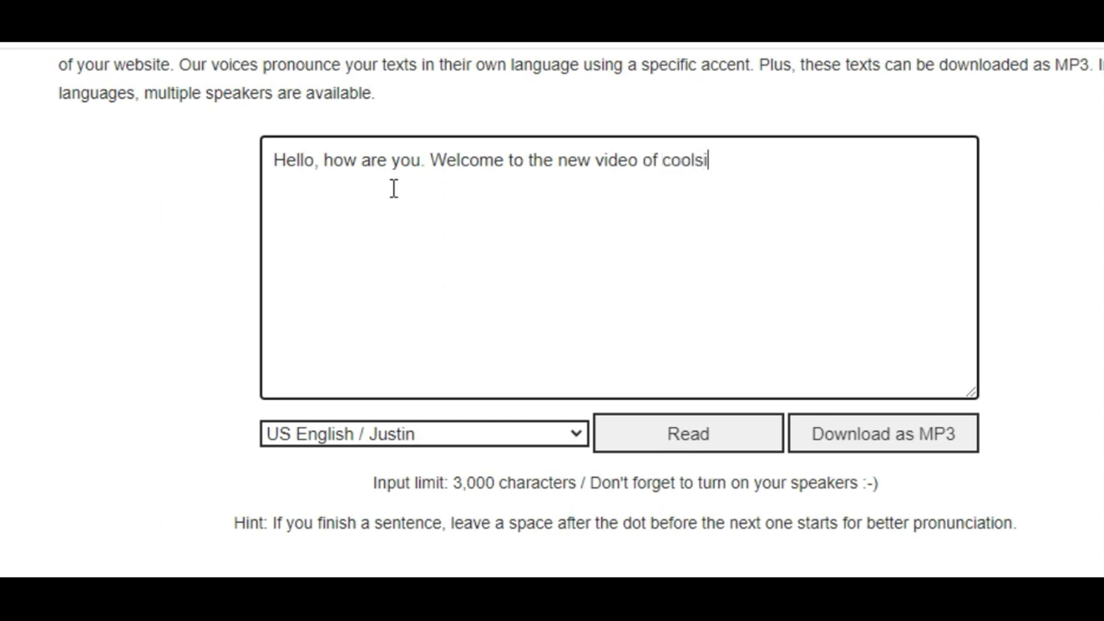
type("te.")
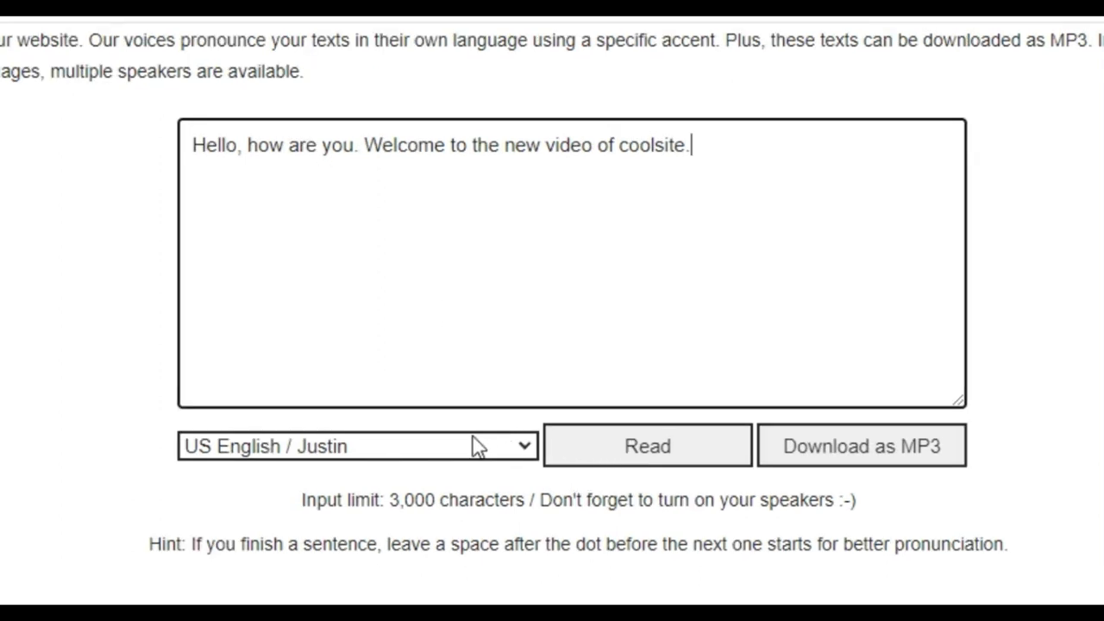
Step: Select the US English / Matthew voice and play the sentence
left_click(473, 448)
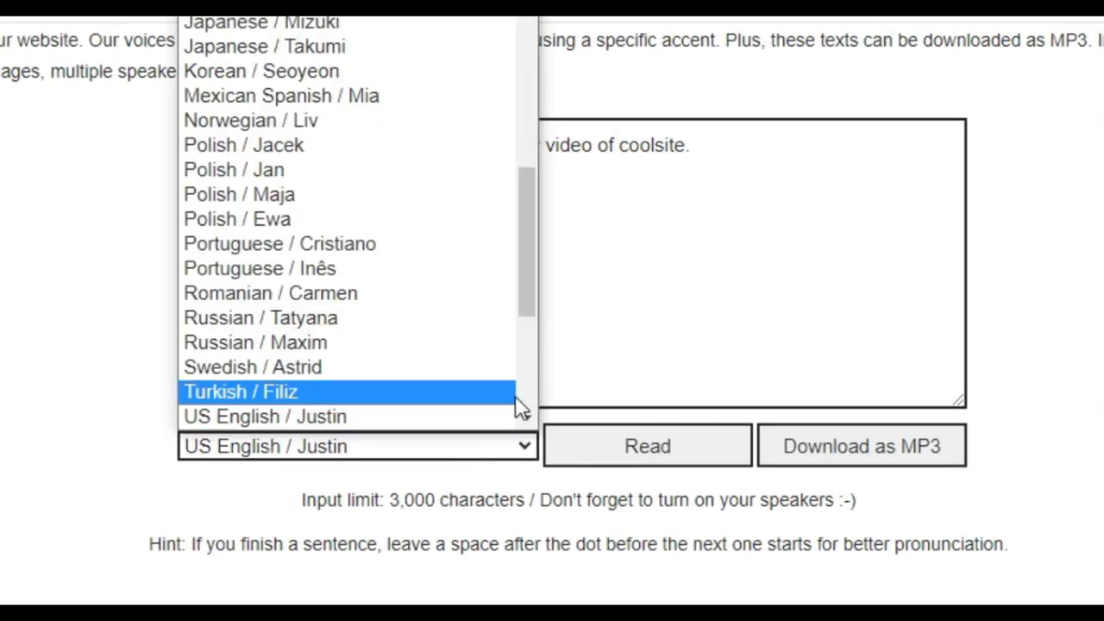
left_click_drag(529, 228, 526, 17)
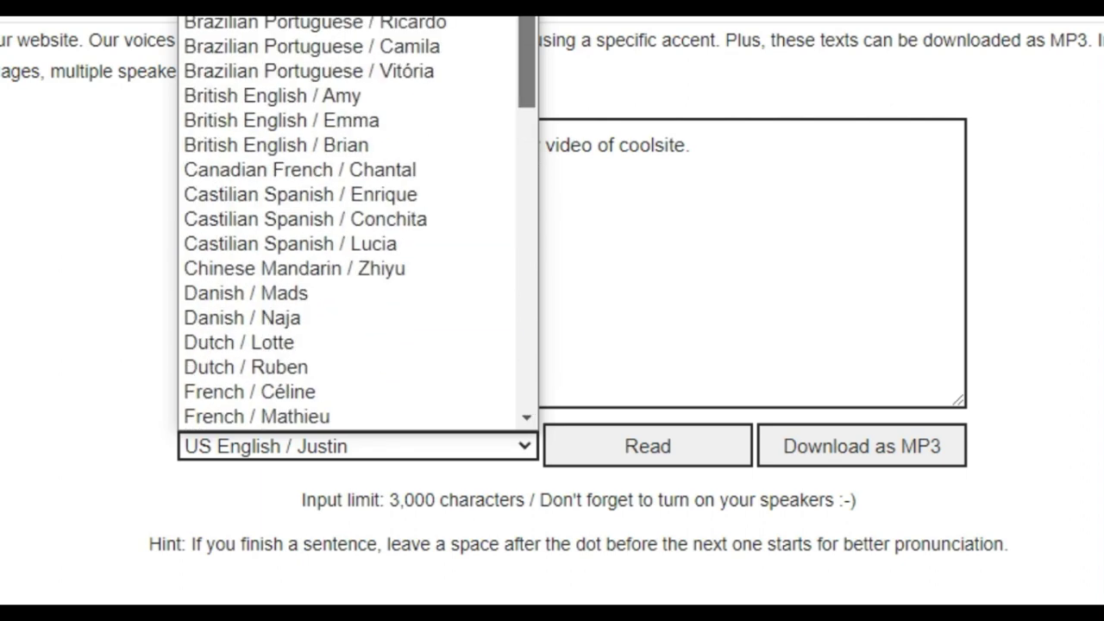
left_click_drag(526, 18, 552, 325)
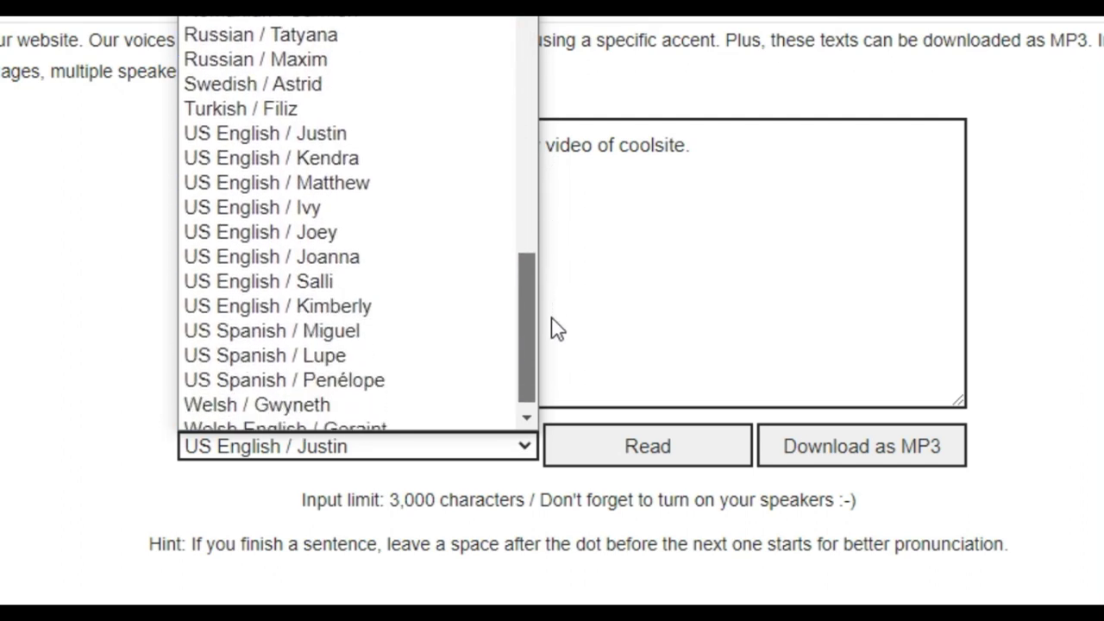
left_click(395, 183)
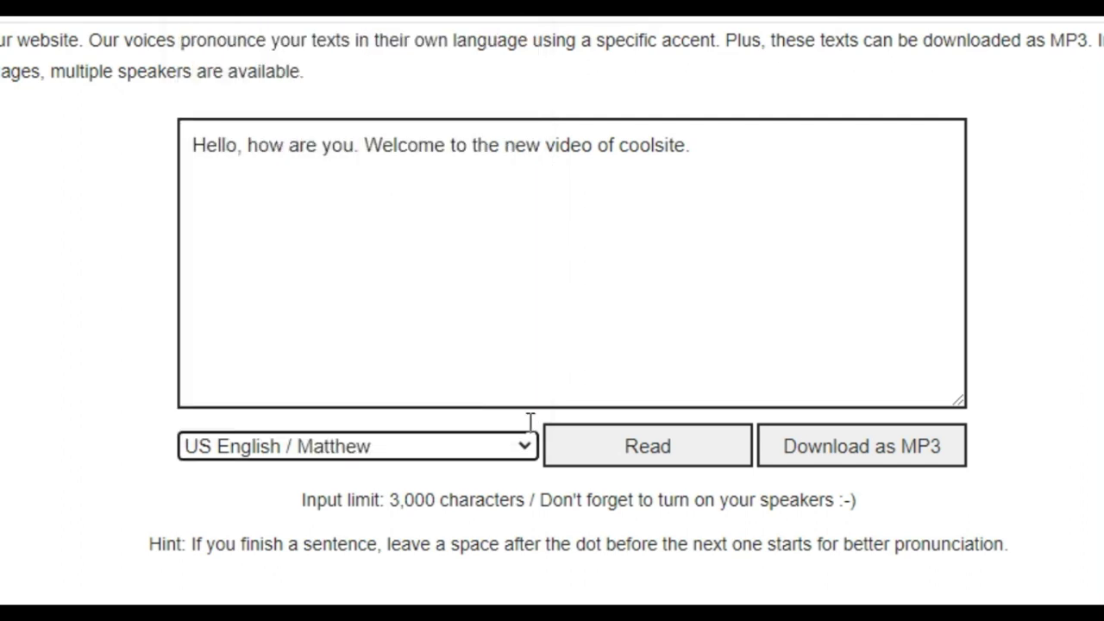
left_click(637, 457)
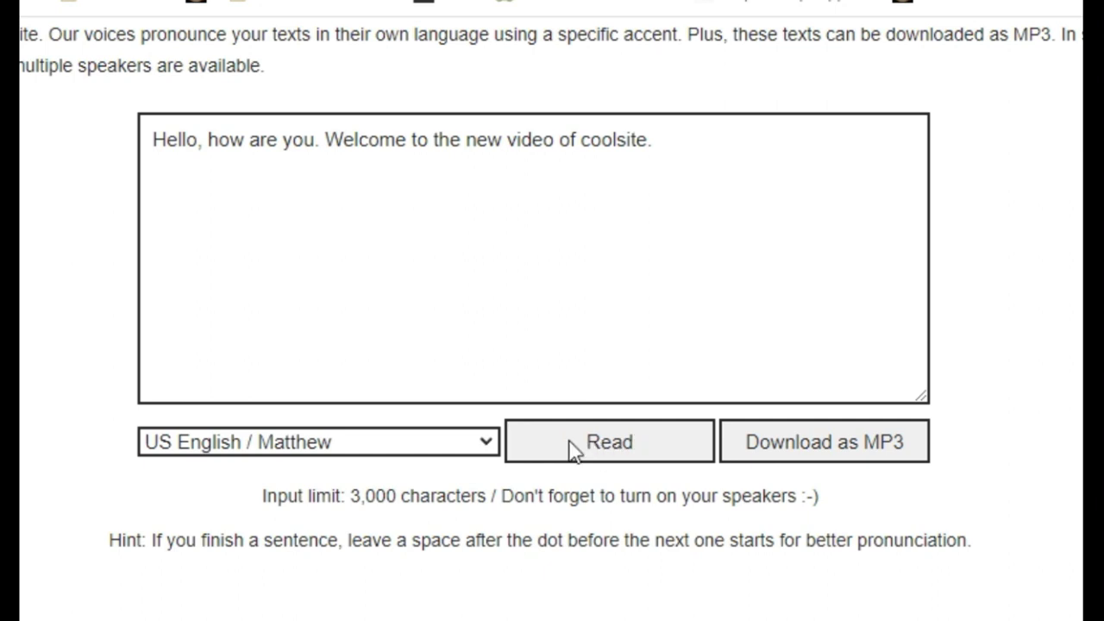
Step: Switch to the US English / Ivy voice and play the sentence
left_click(466, 453)
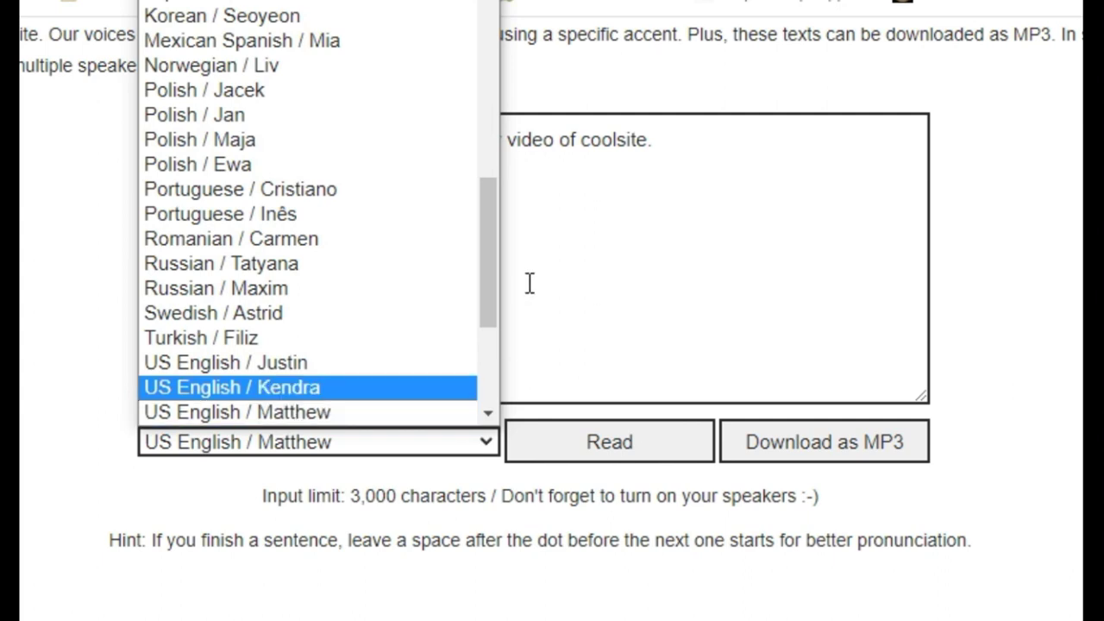
left_click_drag(488, 298, 495, 337)
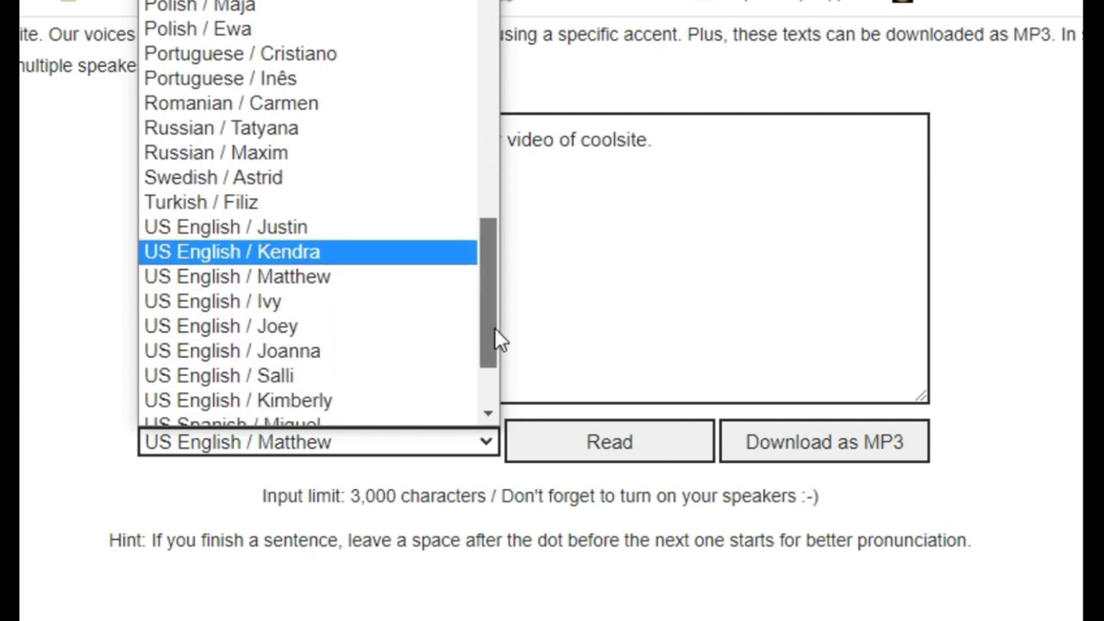
left_click(232, 301)
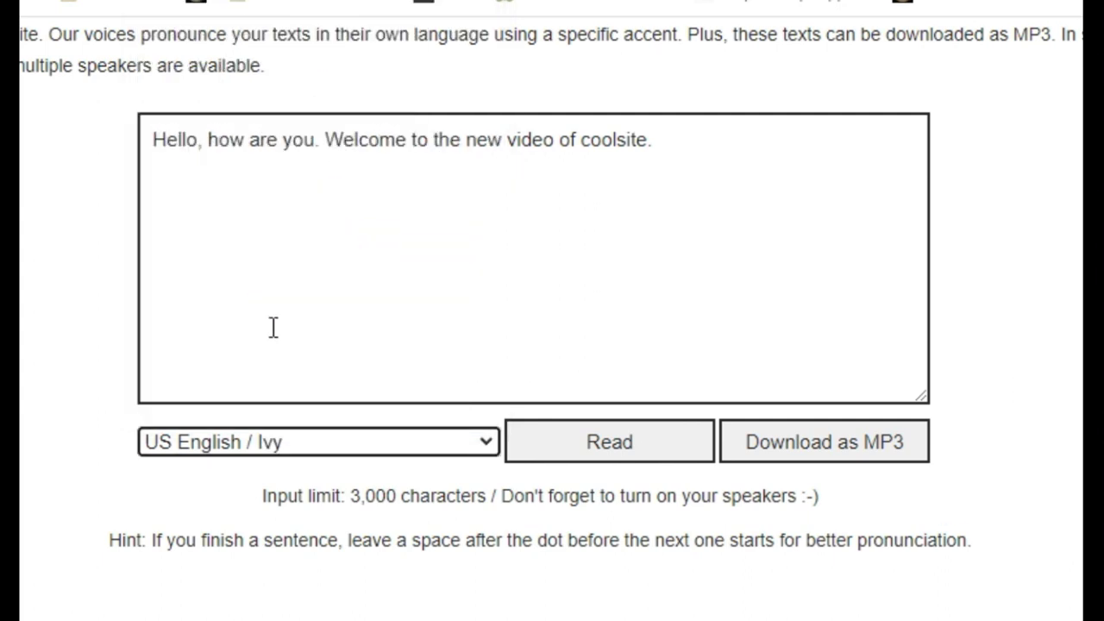
left_click(583, 447)
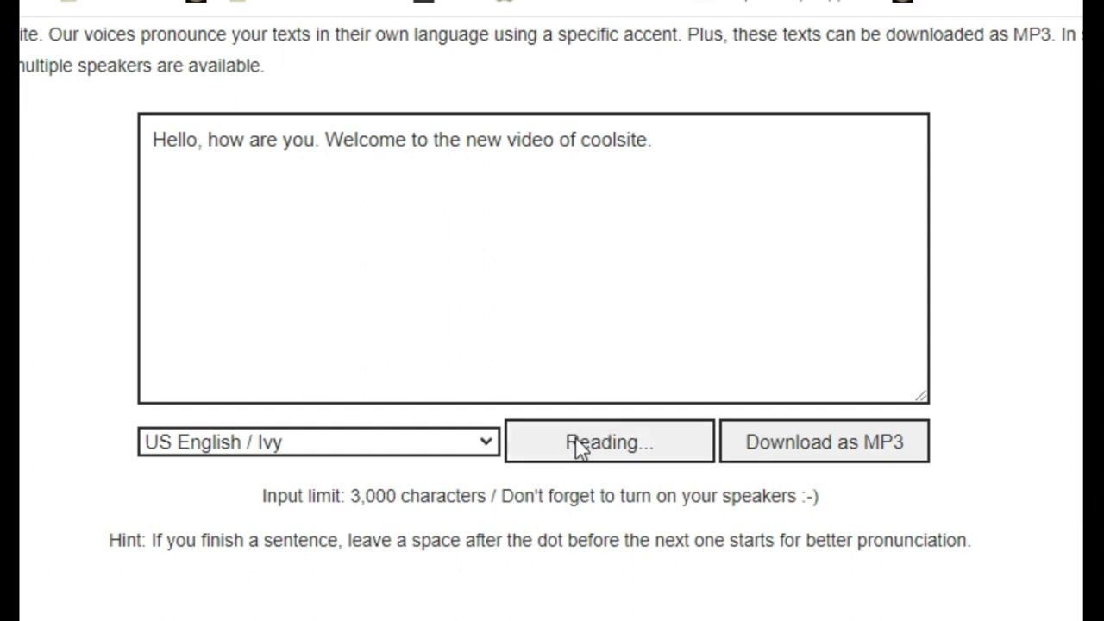
Step: Switch to the US English / Joanna voice and have it read the sentence
left_click(435, 459)
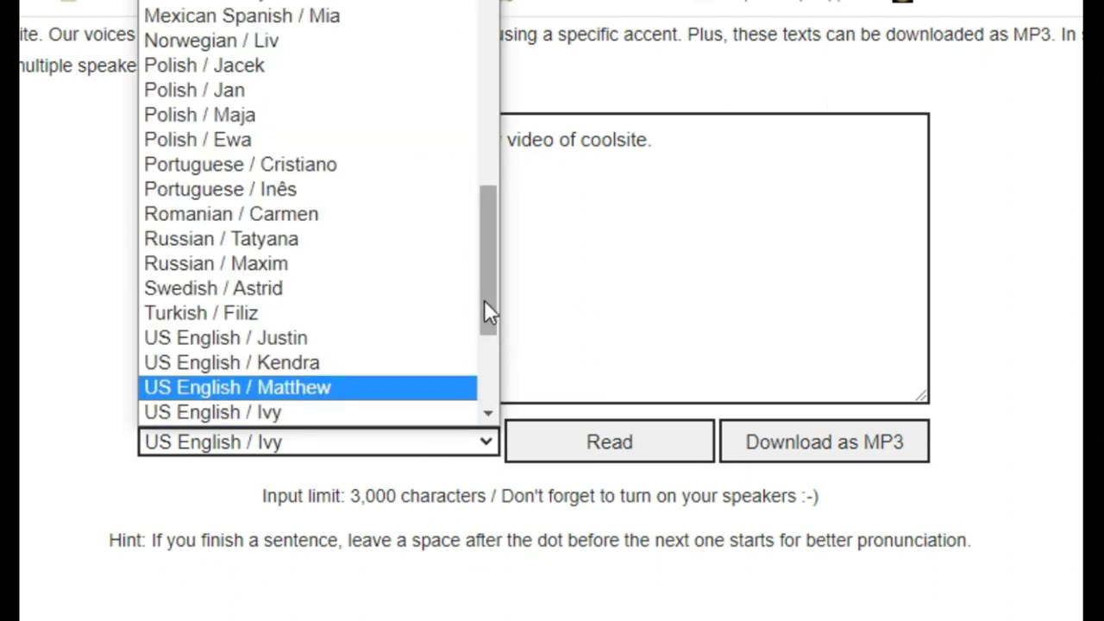
left_click_drag(484, 300, 485, 356)
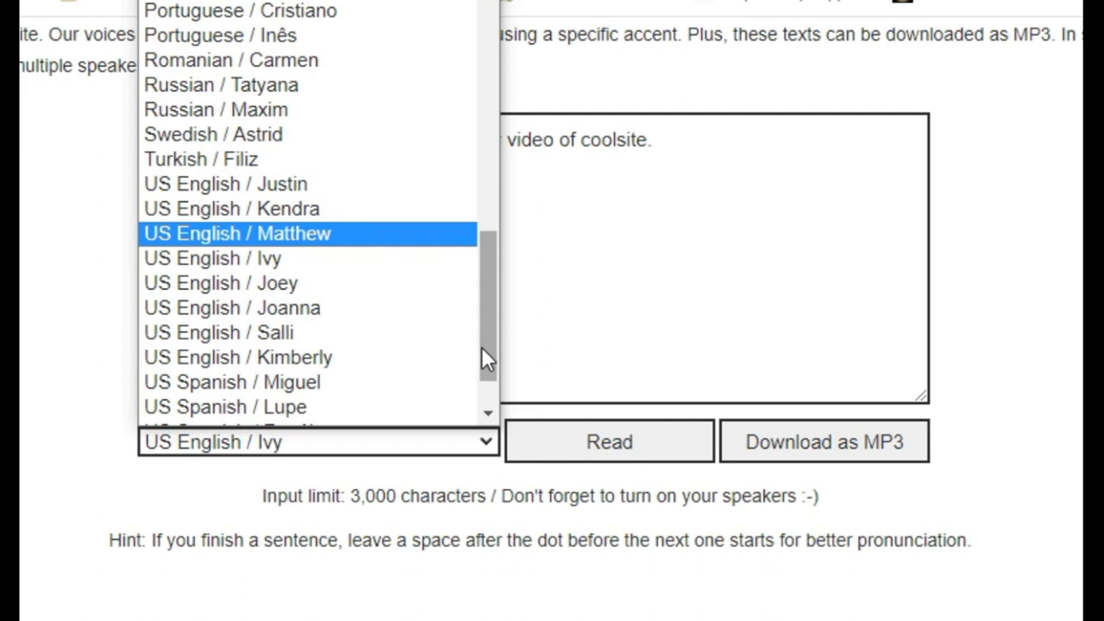
left_click(348, 312)
left_click(581, 446)
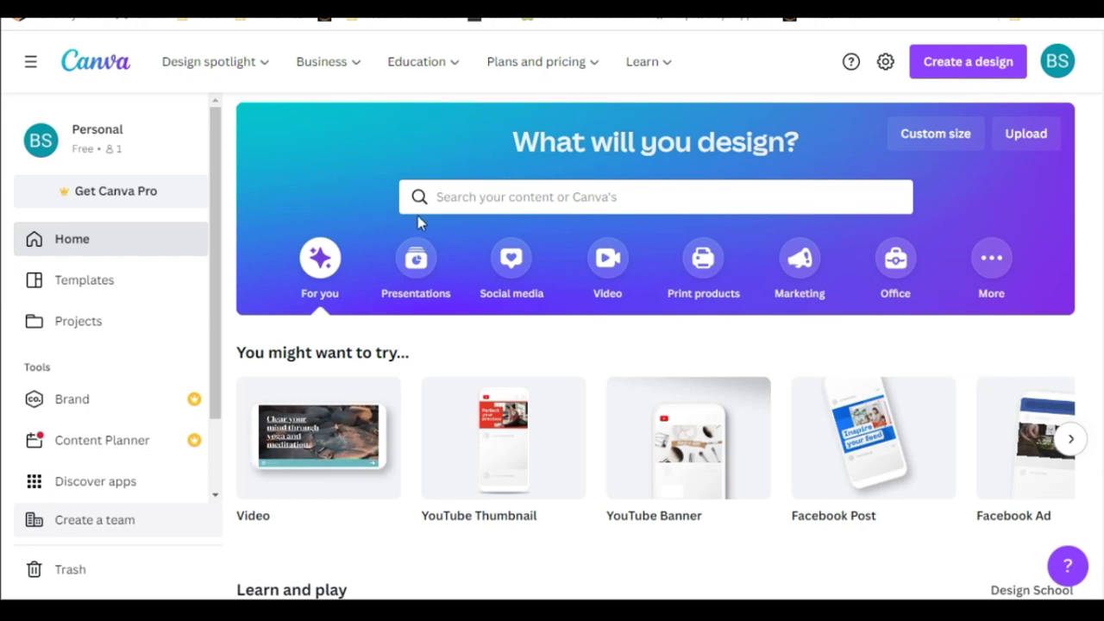
Step: Scroll the home page and advance the Popular design types carousel to reach YouTube Thumbnail
left_click(509, 268)
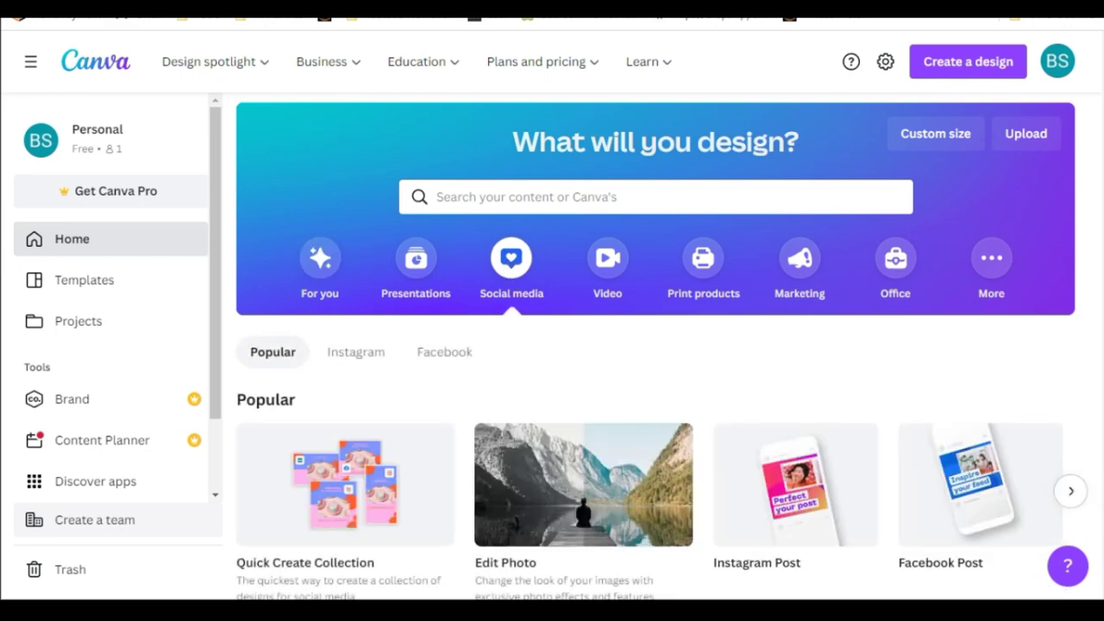
scroll(655, 345, "down", 2)
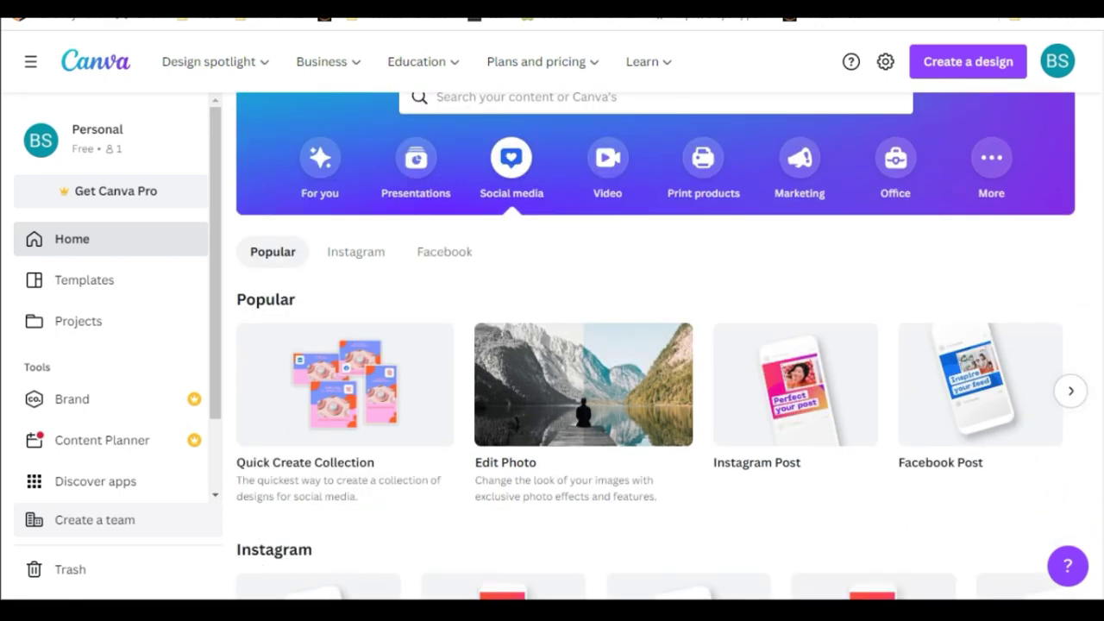
scroll(1075, 293, "down", 2)
left_click(1072, 294)
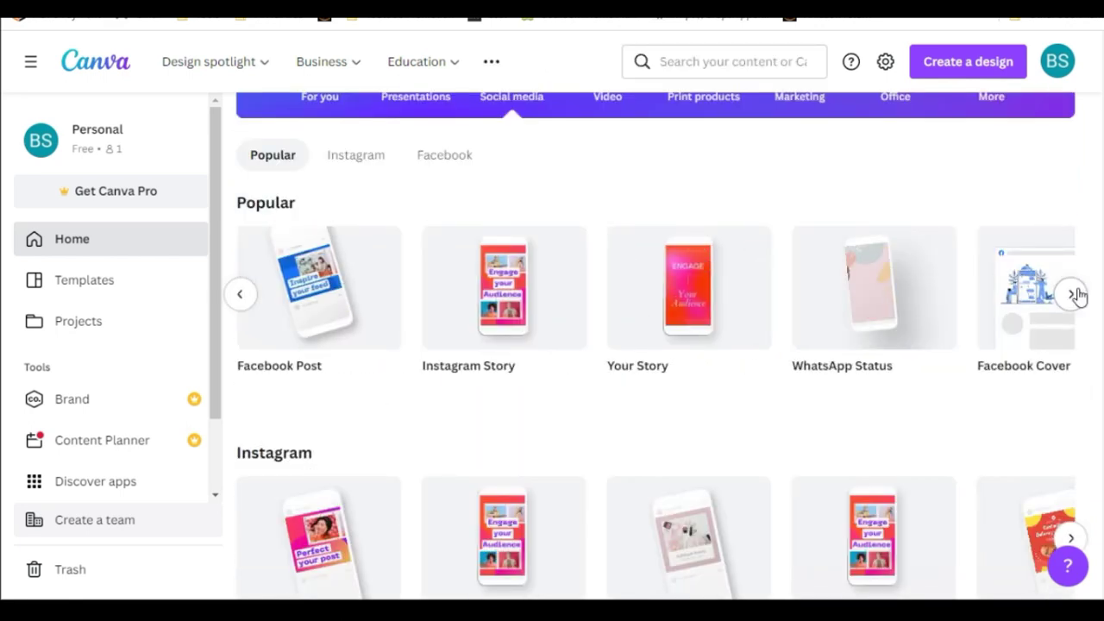
left_click(1073, 295)
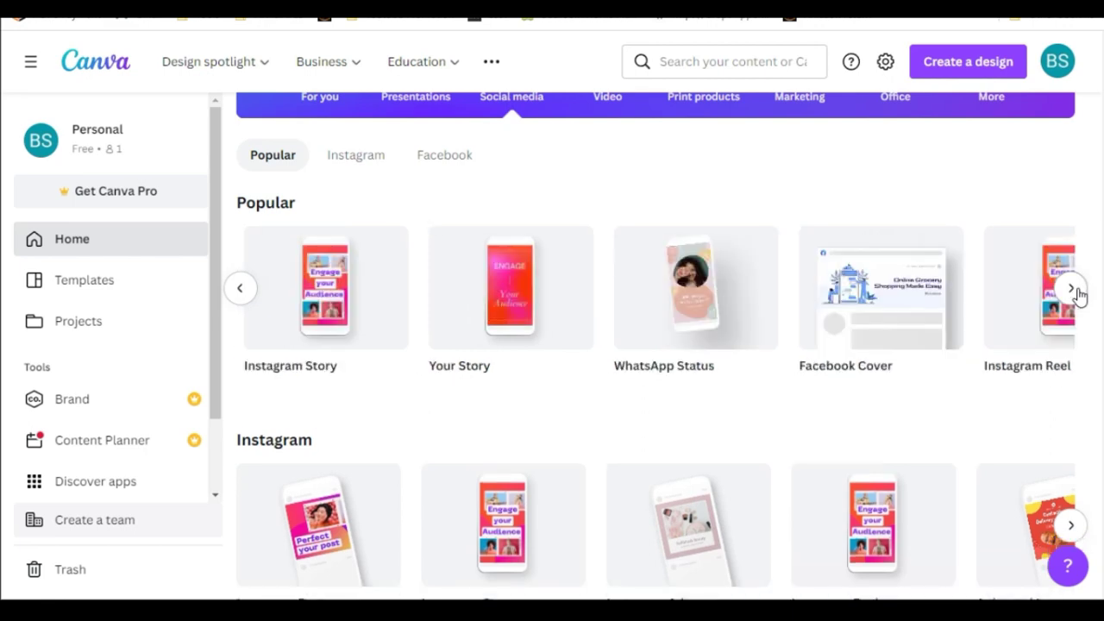
left_click(1076, 293)
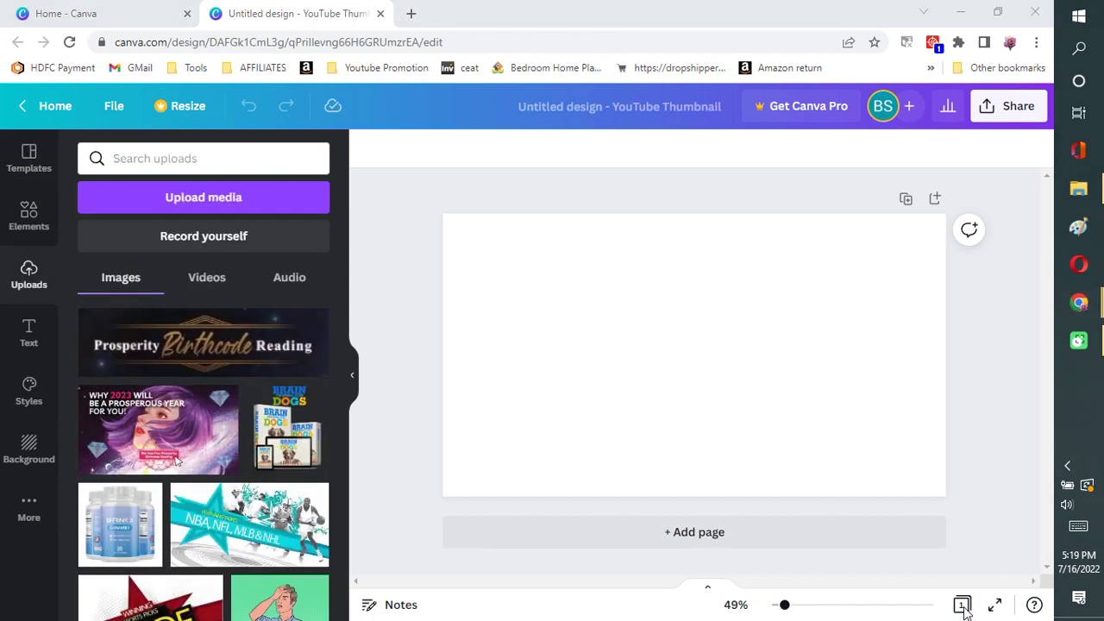
Step: Upload the Yout tools YouTube logo image file from the computer
left_click(237, 196)
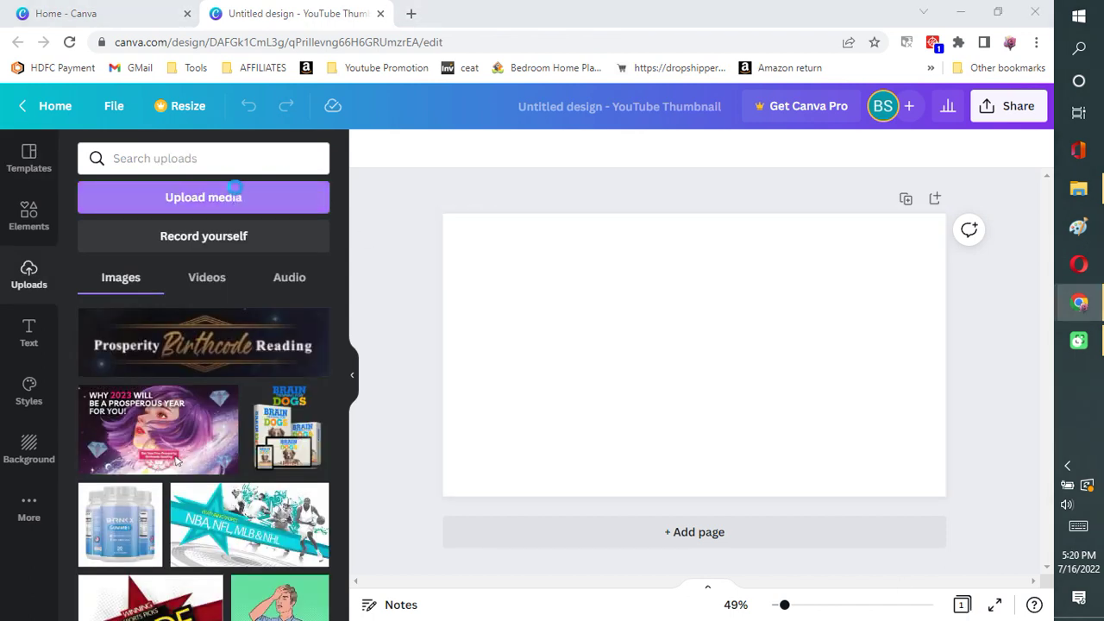
left_click(207, 158)
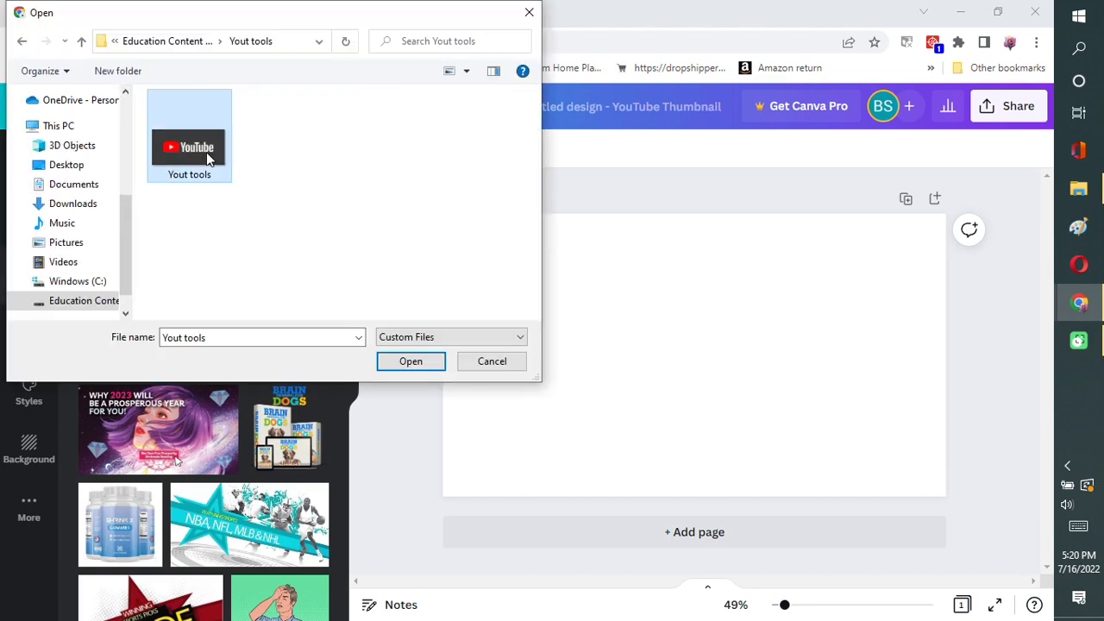
left_click(410, 360)
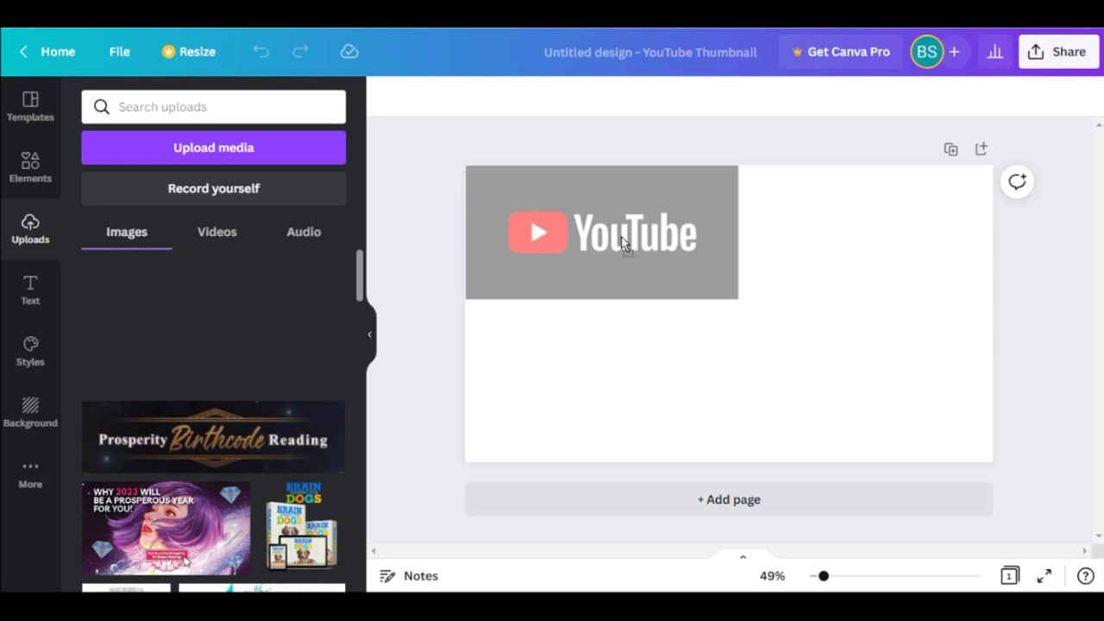
Step: Resize the YouTube logo, move it lower, and make the page background black
left_click_drag(739, 300, 703, 343)
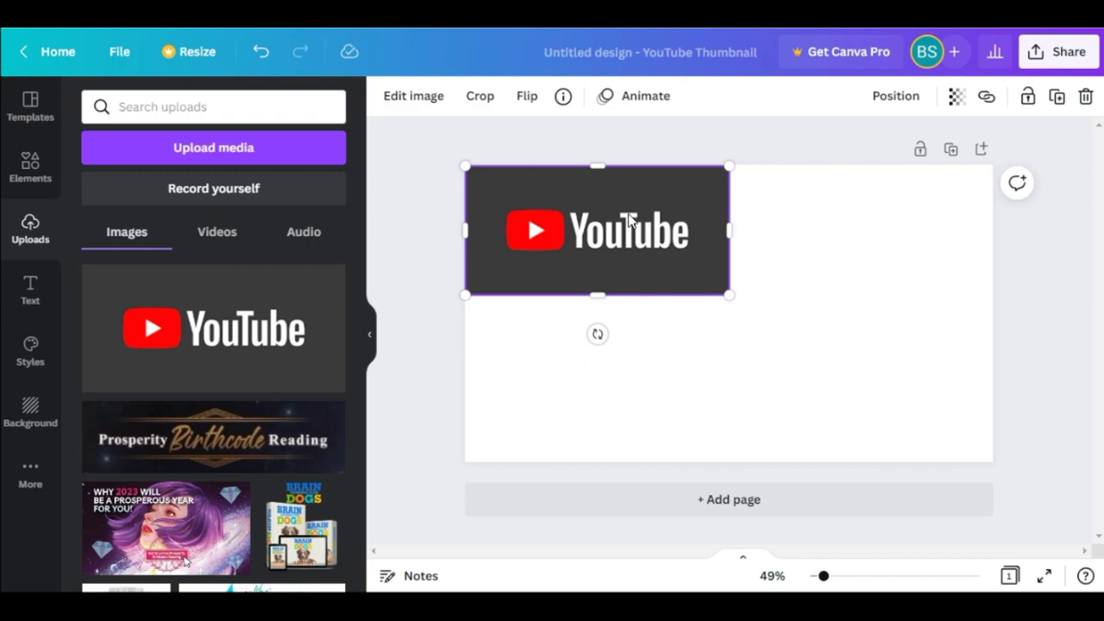
left_click_drag(631, 250, 629, 316)
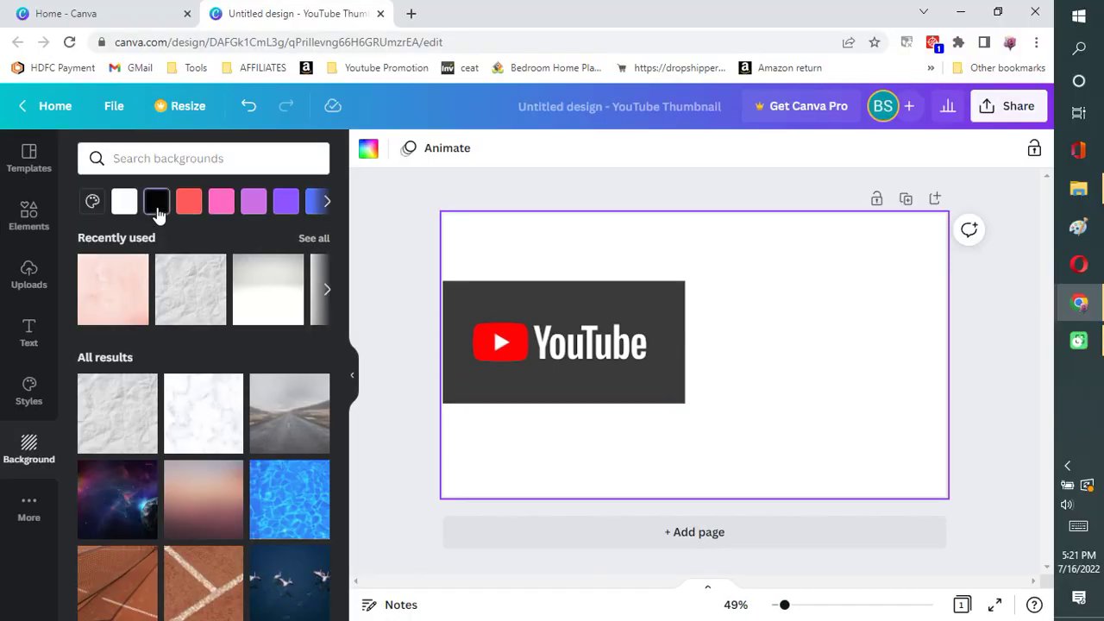
left_click(156, 210)
Step: Add the HUGE SALE text style, shrink it, and start retyping it as 'BEST FREE'
left_click(28, 332)
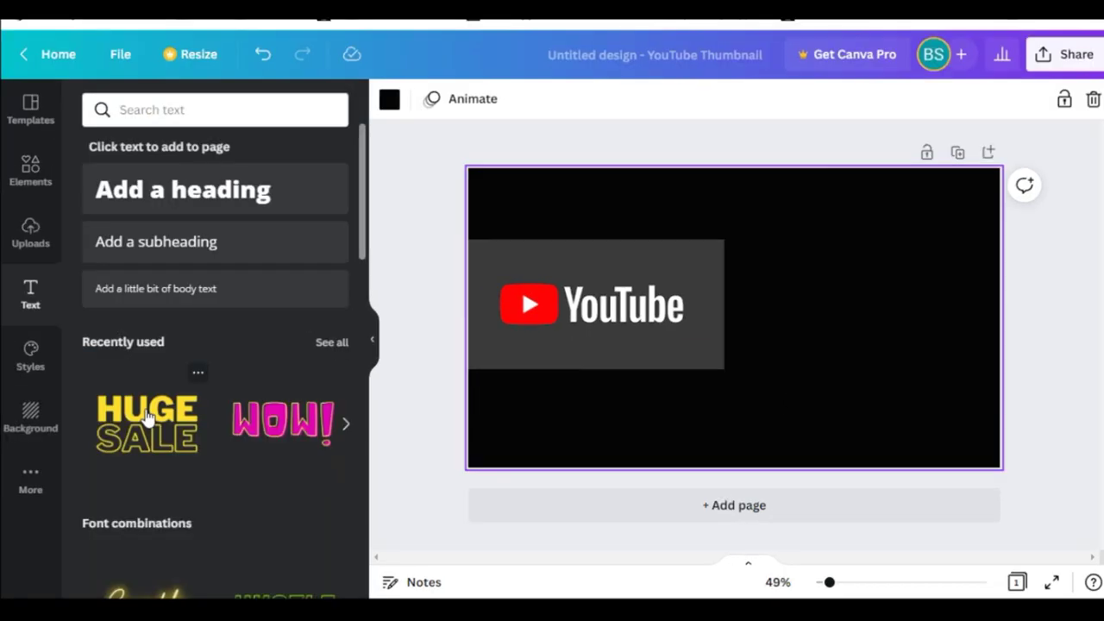
left_click_drag(168, 408, 589, 228)
left_click(154, 426)
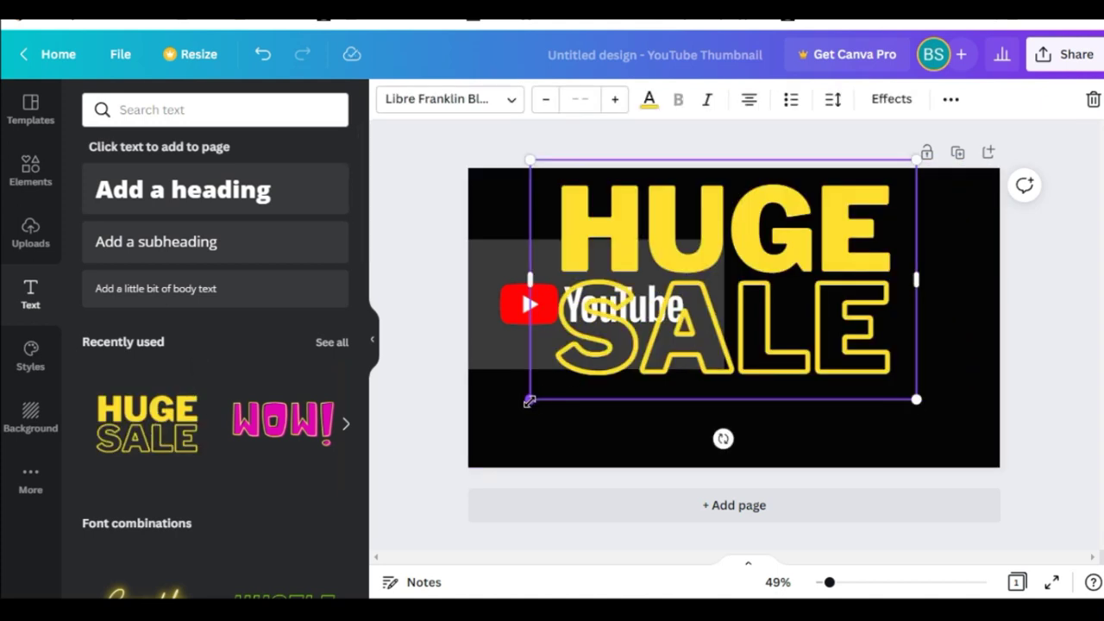
left_click_drag(531, 400, 607, 212)
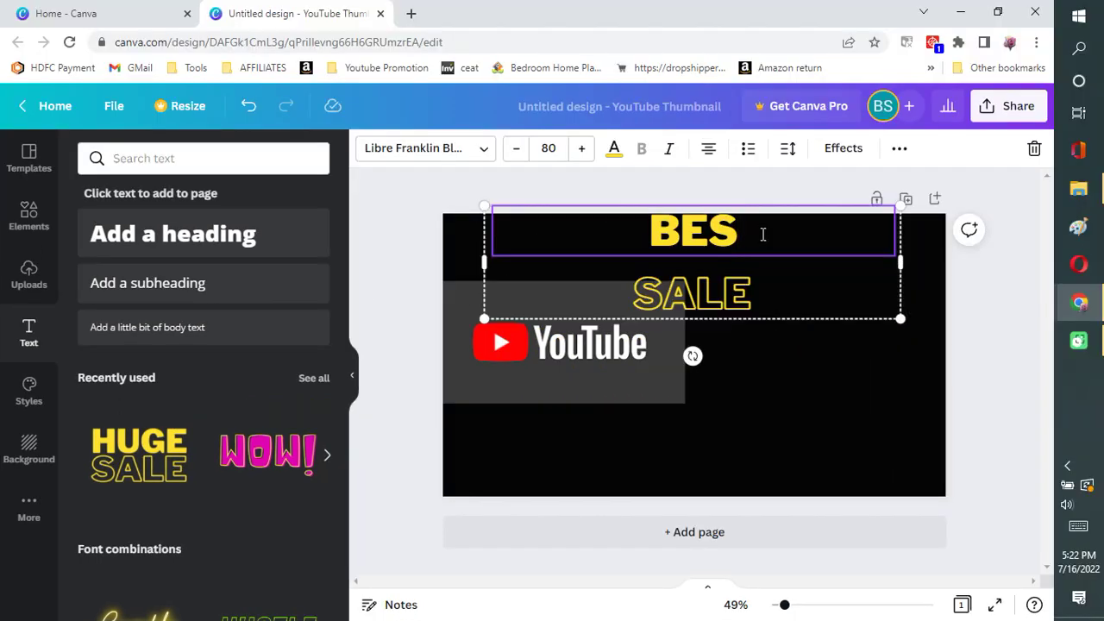
type("T FREE")
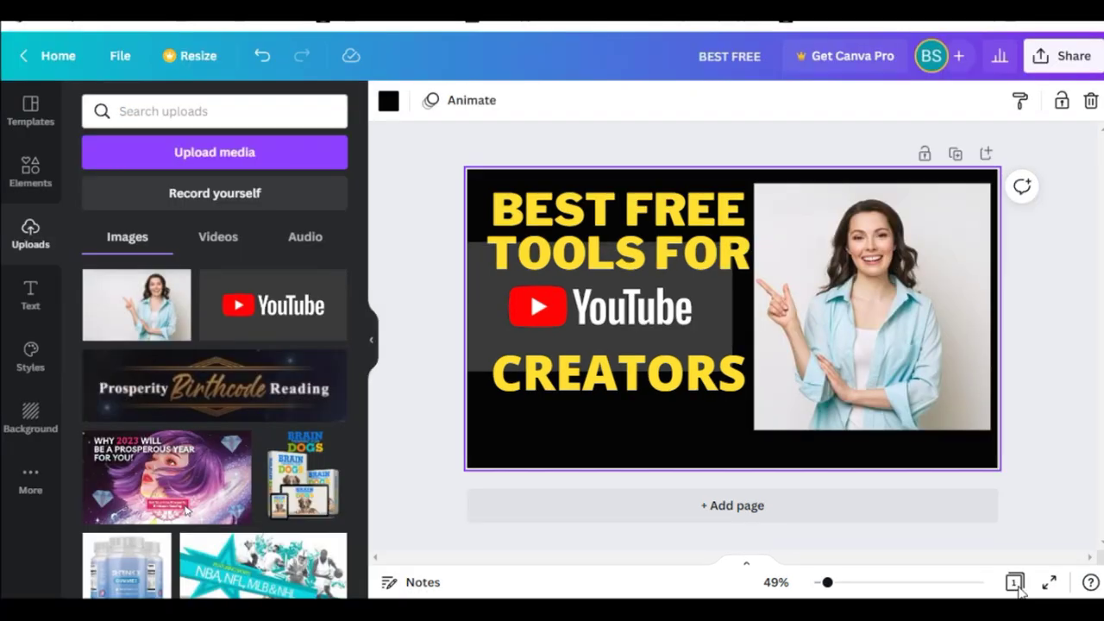
Step: Download the thumbnail as PNG through Share > Download, then close the popup
left_click(1054, 60)
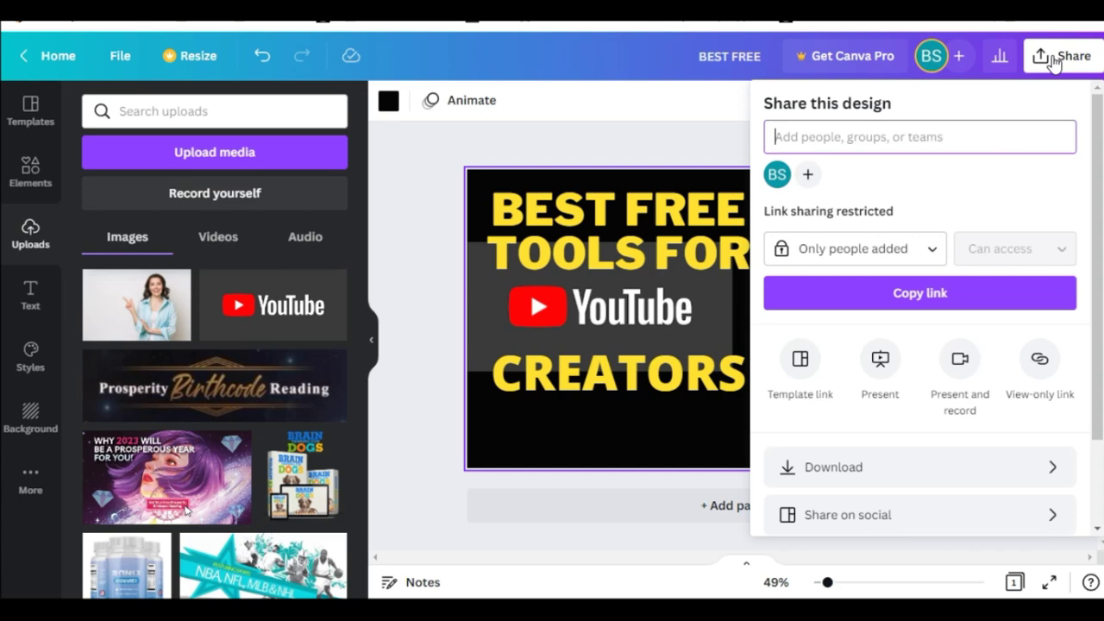
left_click(909, 474)
left_click(908, 474)
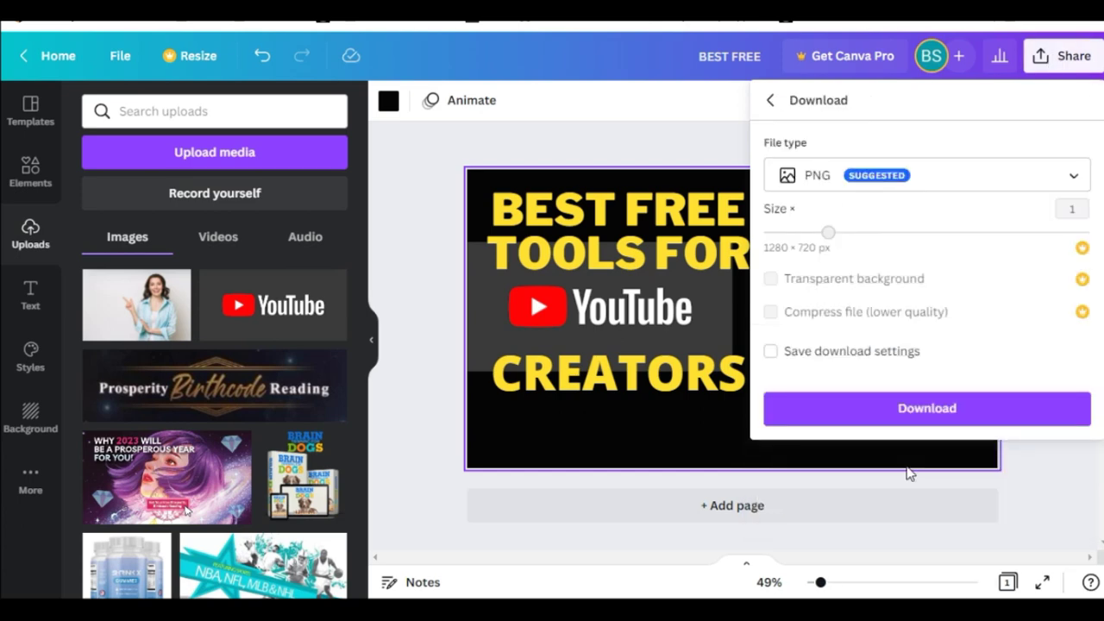
left_click(928, 411)
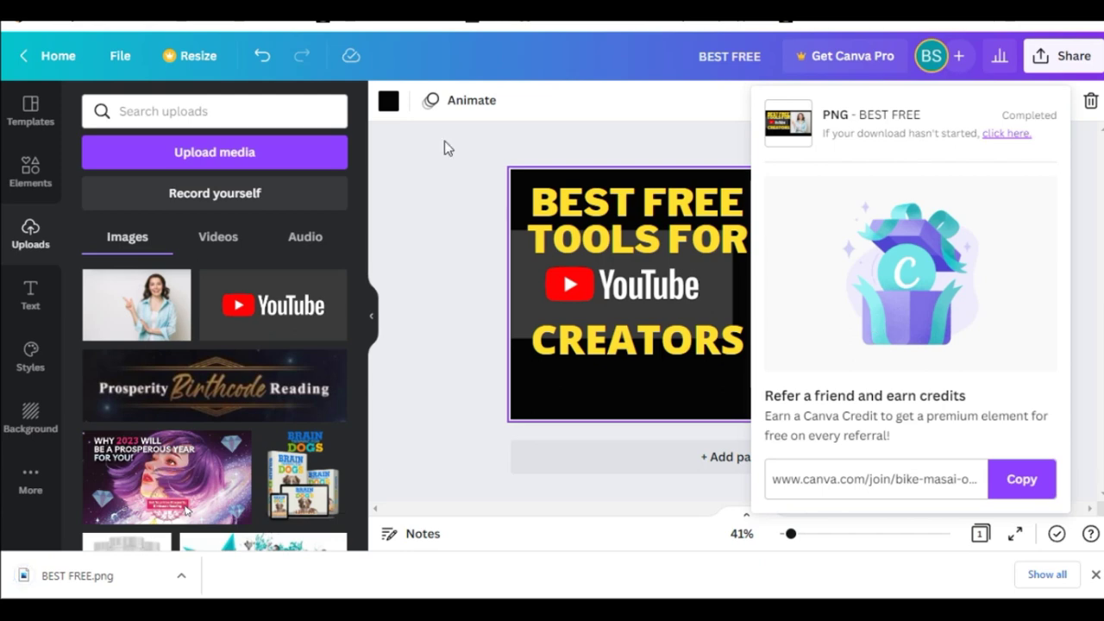
left_click(434, 194)
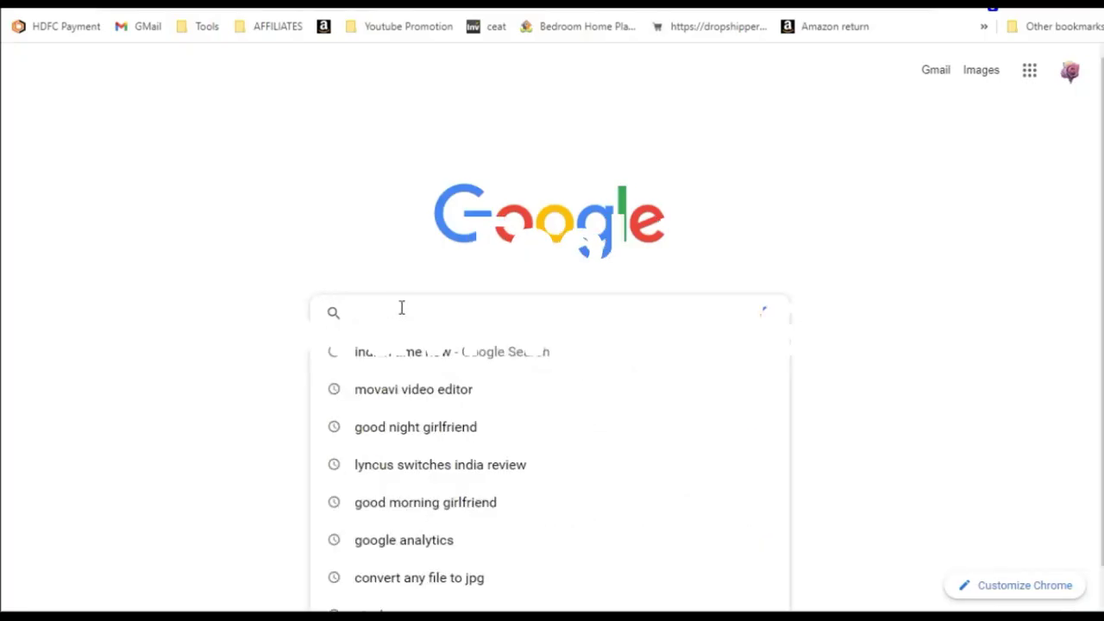
Step: Search Google for 'movavi video editor'
type("mova")
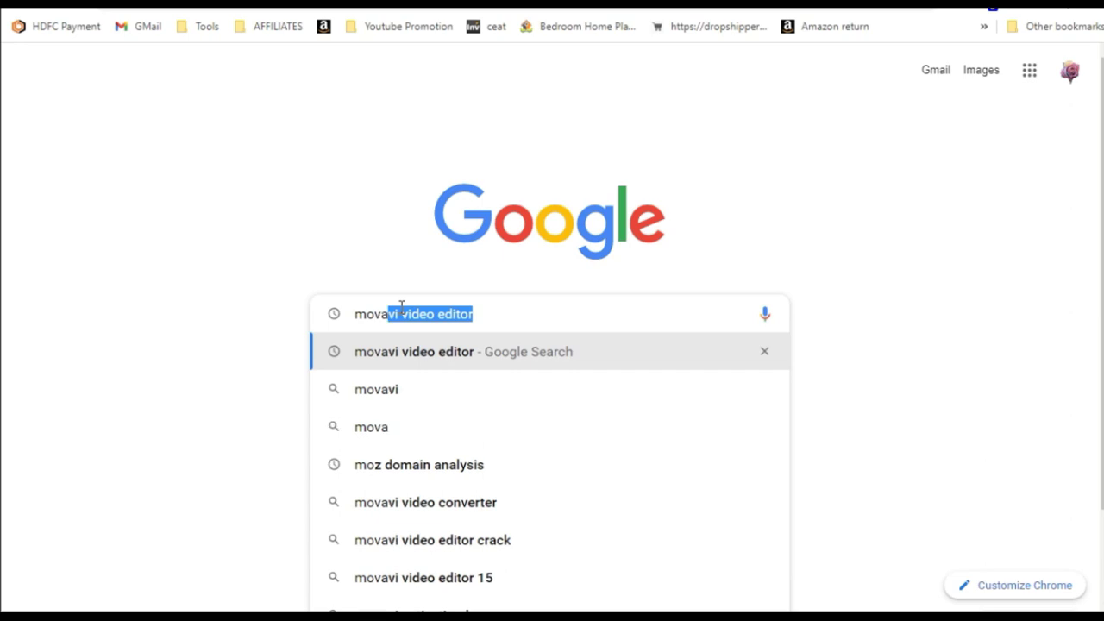
type("vi")
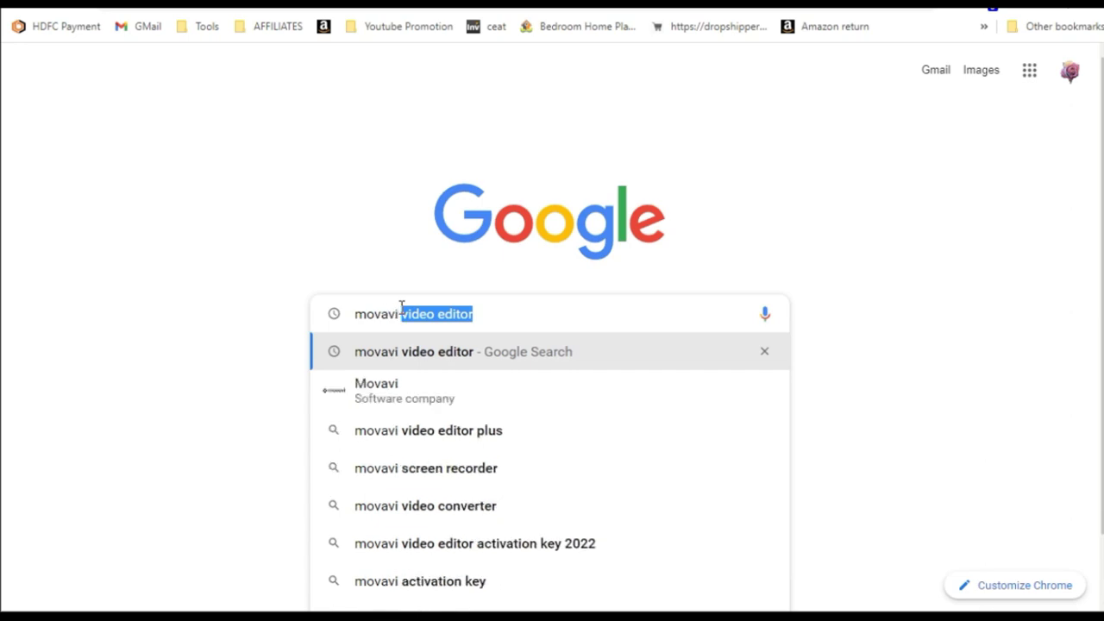
type(" vi")
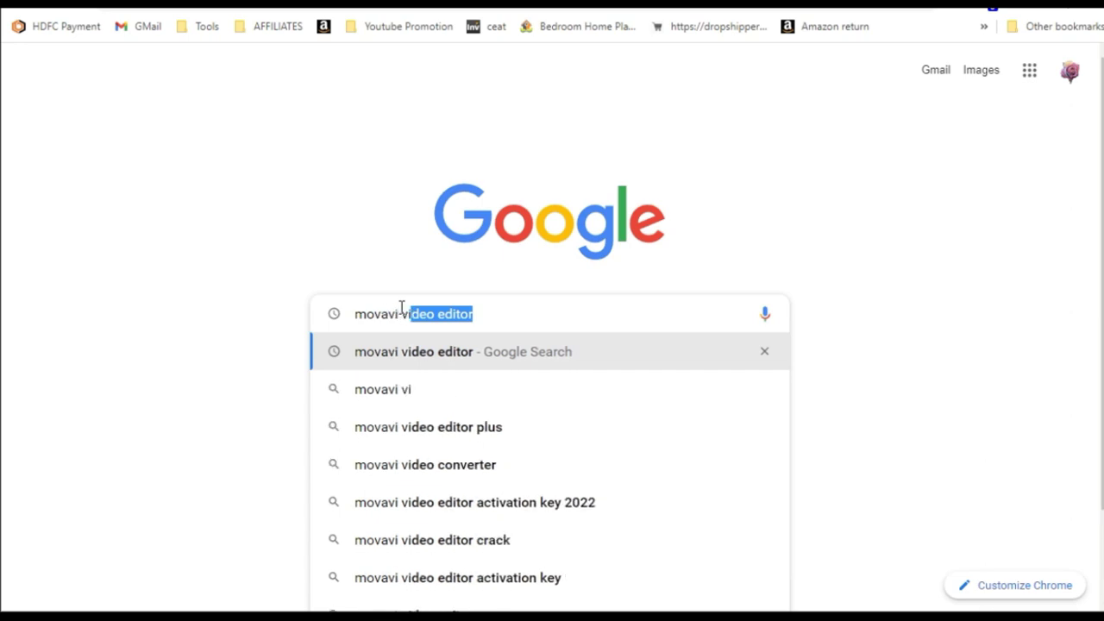
type("deo e")
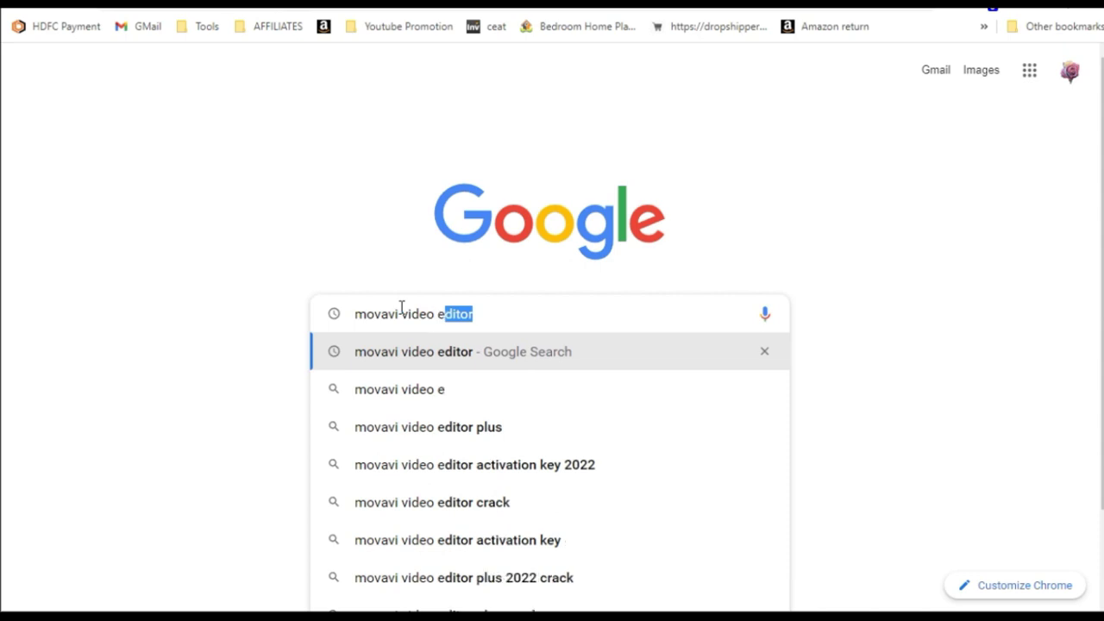
type("ditor")
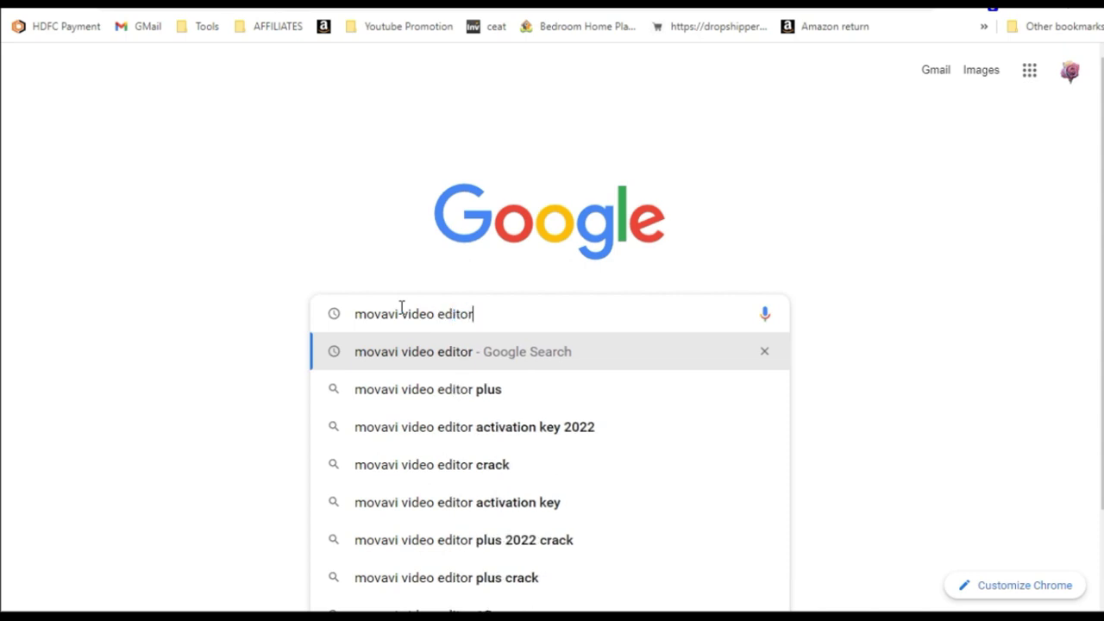
key("Return")
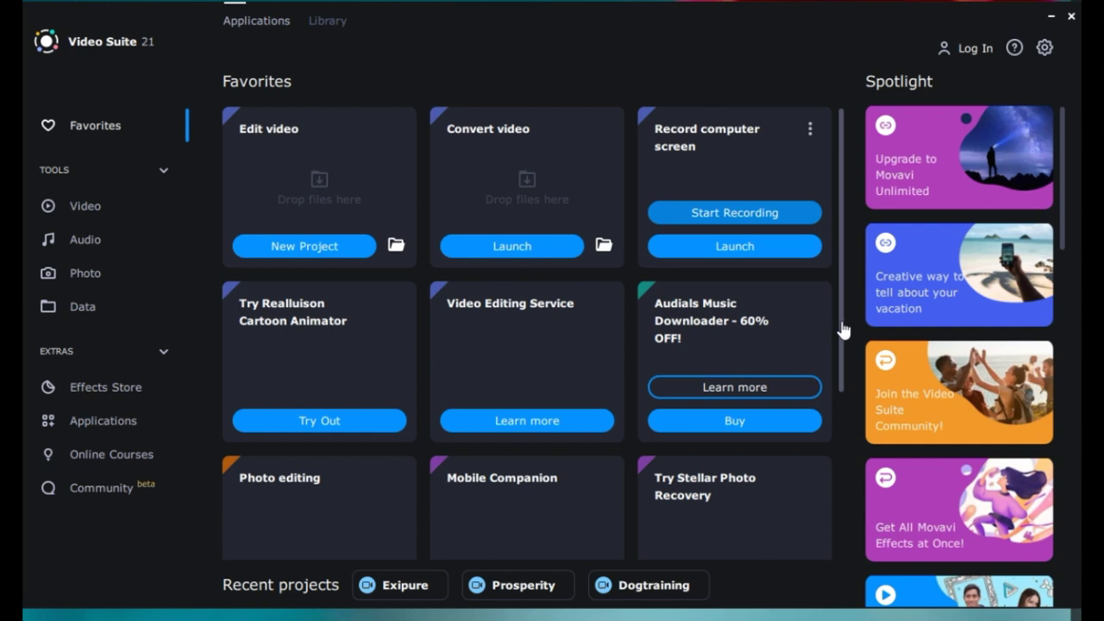
Step: Scroll through the Movavi Video Suite 21 Favorites tools grid
scroll(850, 362, "down", 1)
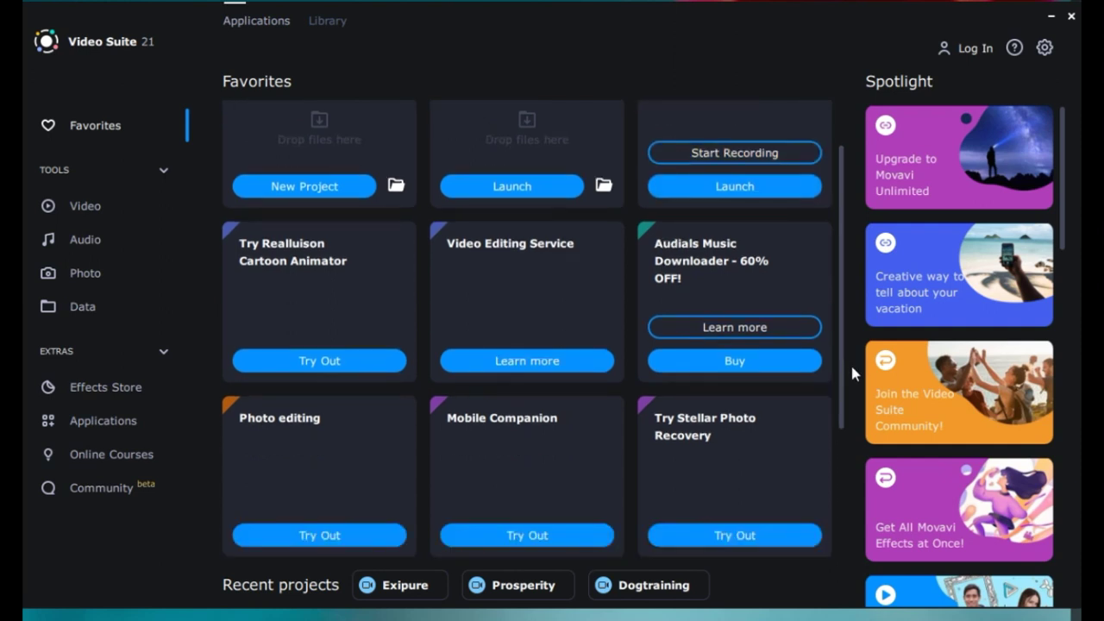
scroll(849, 391, "down", 1)
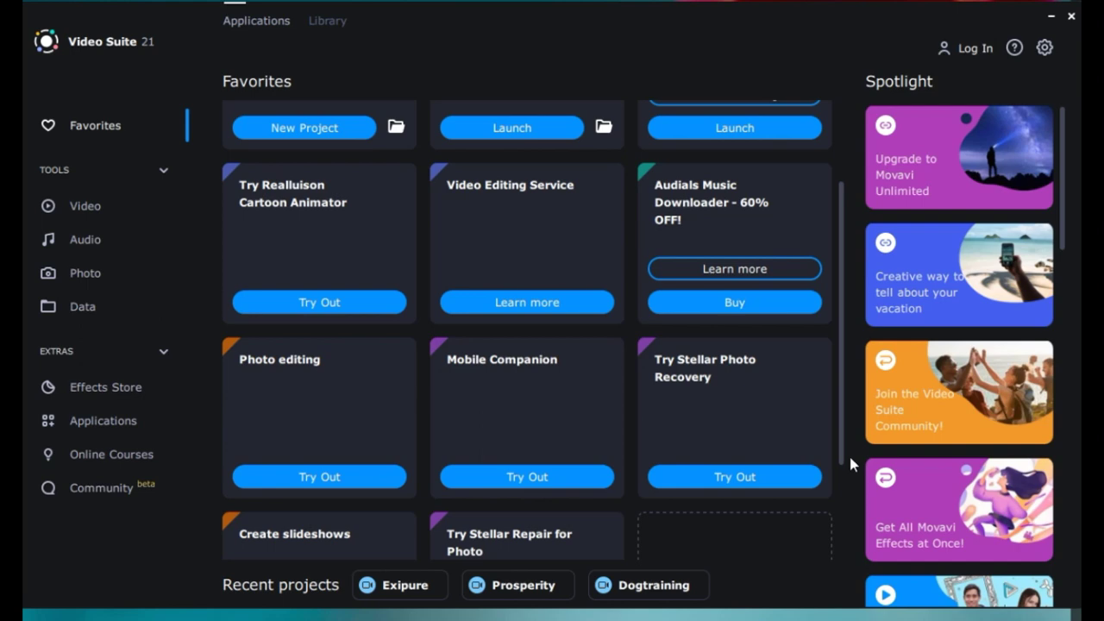
scroll(850, 464, "down", 1)
scroll(849, 492, "down", 1)
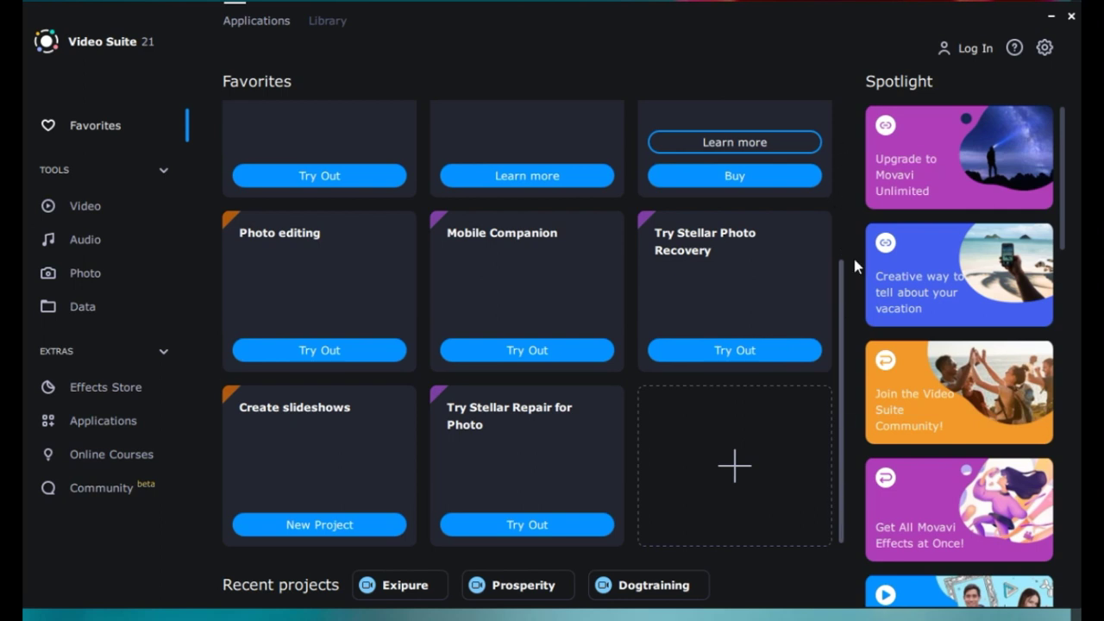
scroll(844, 302, "up", 3)
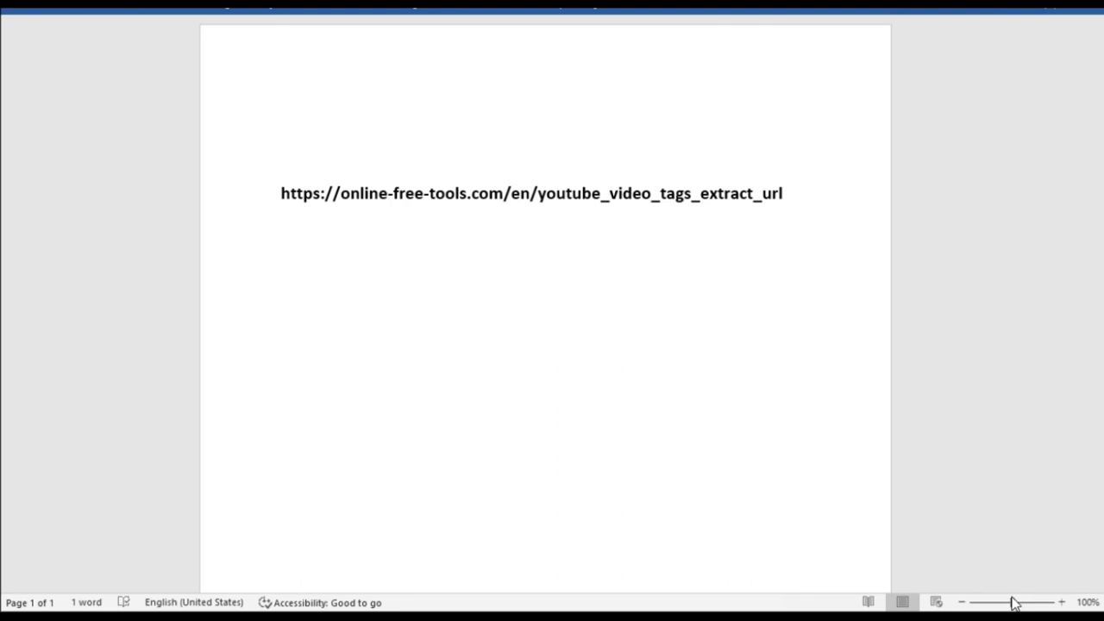
Step: Return to the coolsite YouTube results in Chrome and copy the WordPress fix video's link
key("alt+Tab")
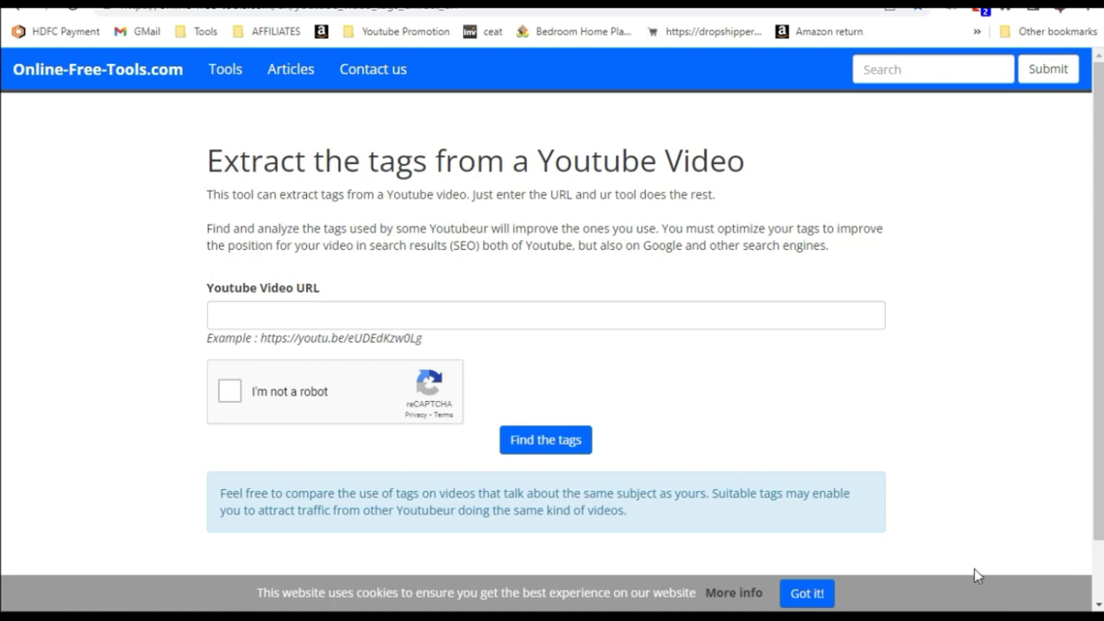
mouse_move(1025, 422)
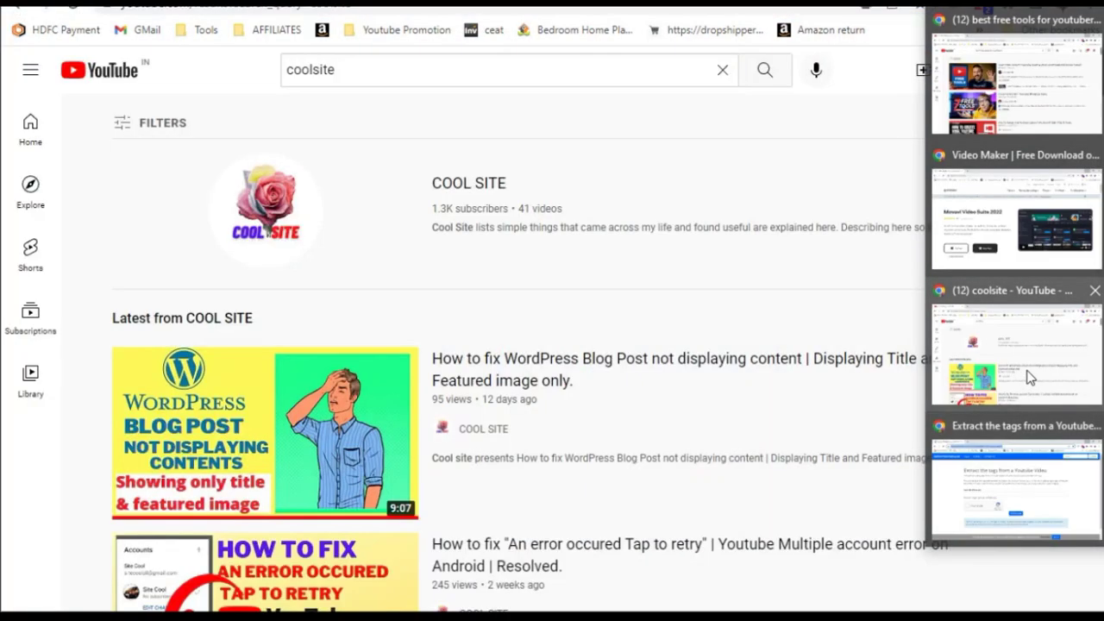
left_click(1026, 336)
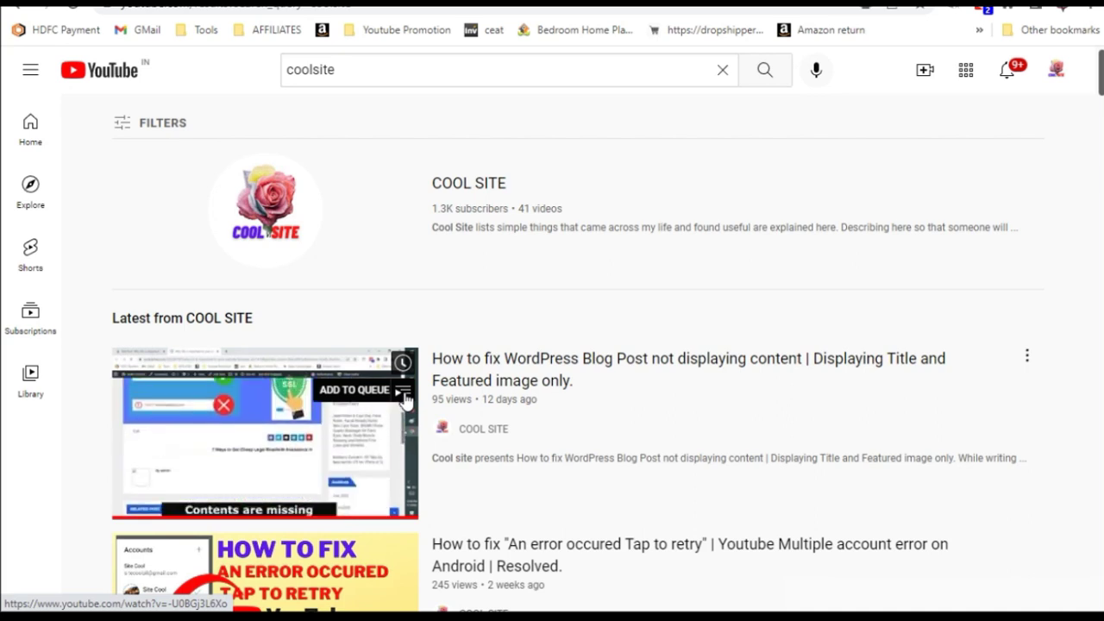
right_click(406, 397)
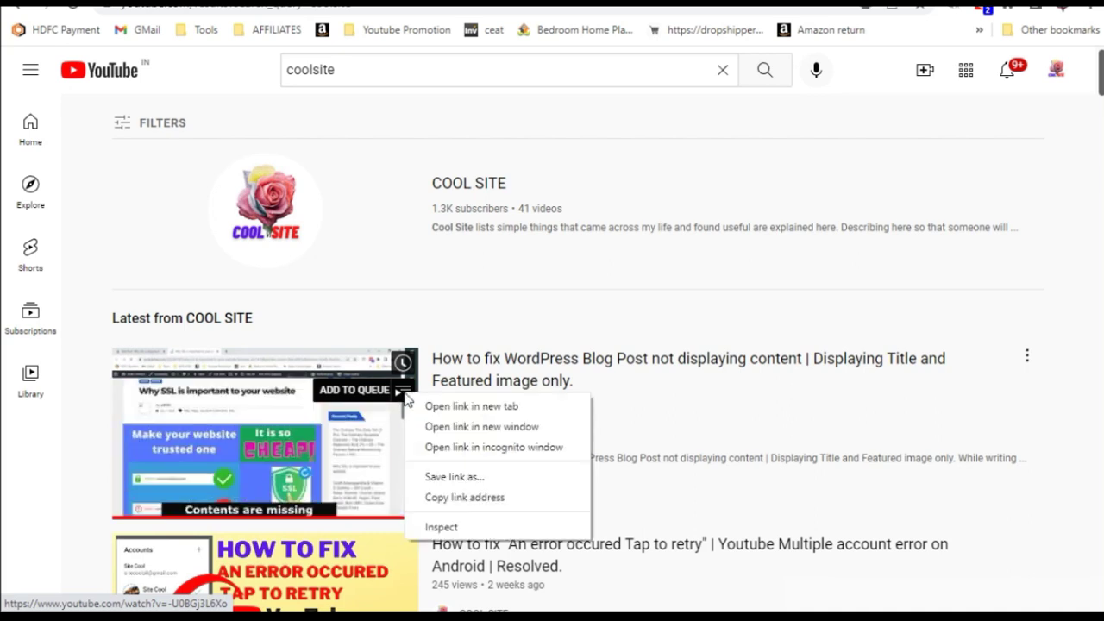
left_click(488, 500)
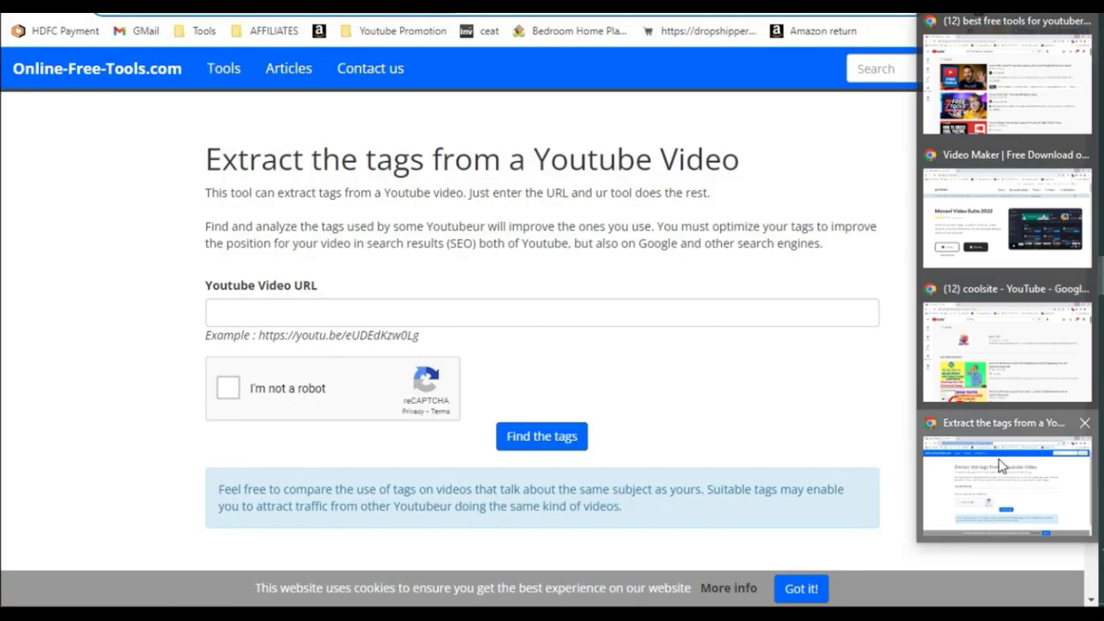
Step: Extract the tags for the pasted WordPress fix video URL and copy the tag list
left_click(1001, 466)
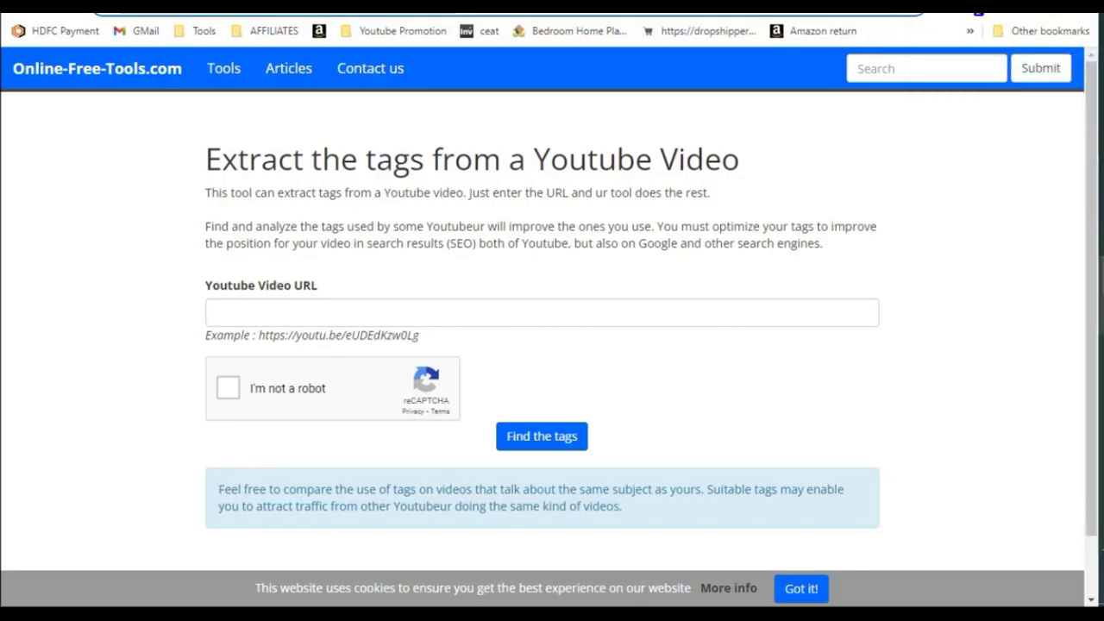
left_click(302, 302)
type("https://www.youtube.com/watch?v=-U0BGj3L6Xo")
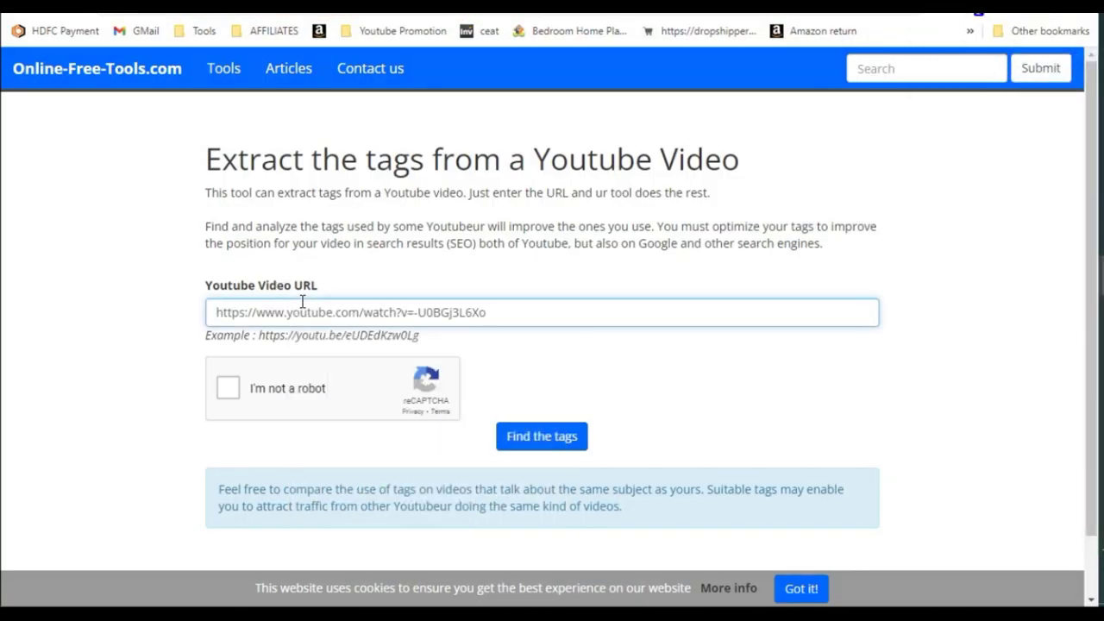
left_click(235, 388)
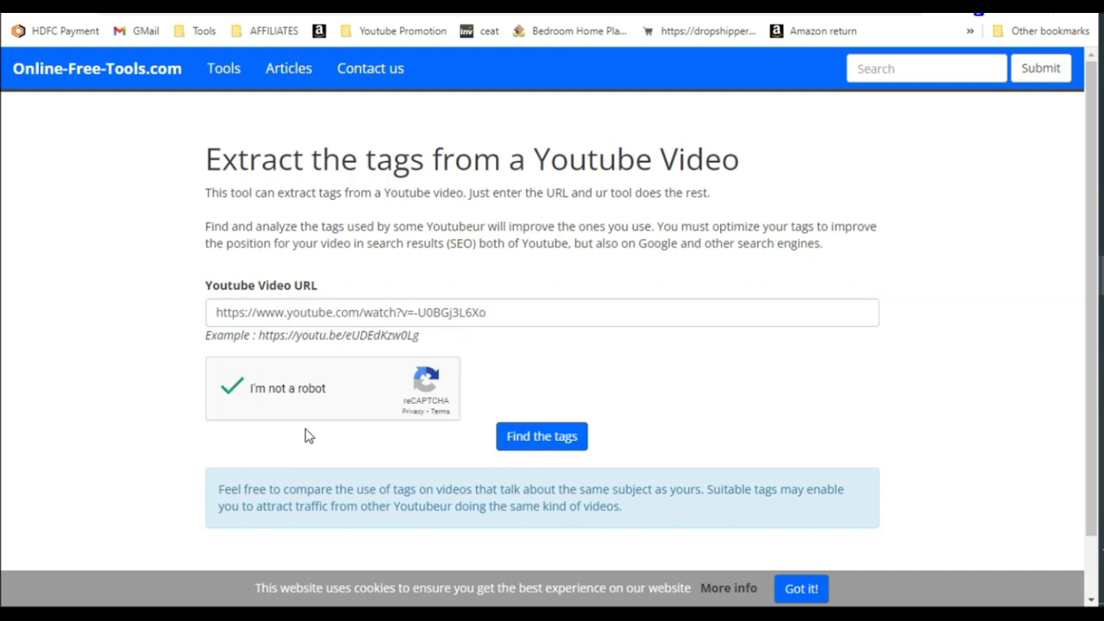
left_click(533, 445)
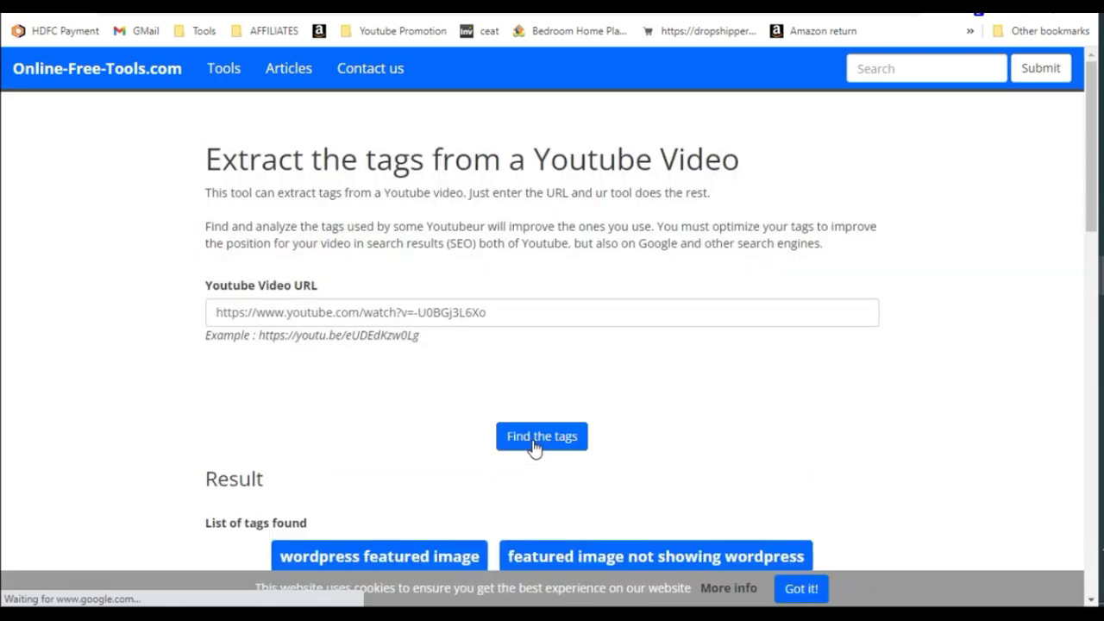
left_click_drag(1091, 233, 1094, 532)
left_click(537, 420)
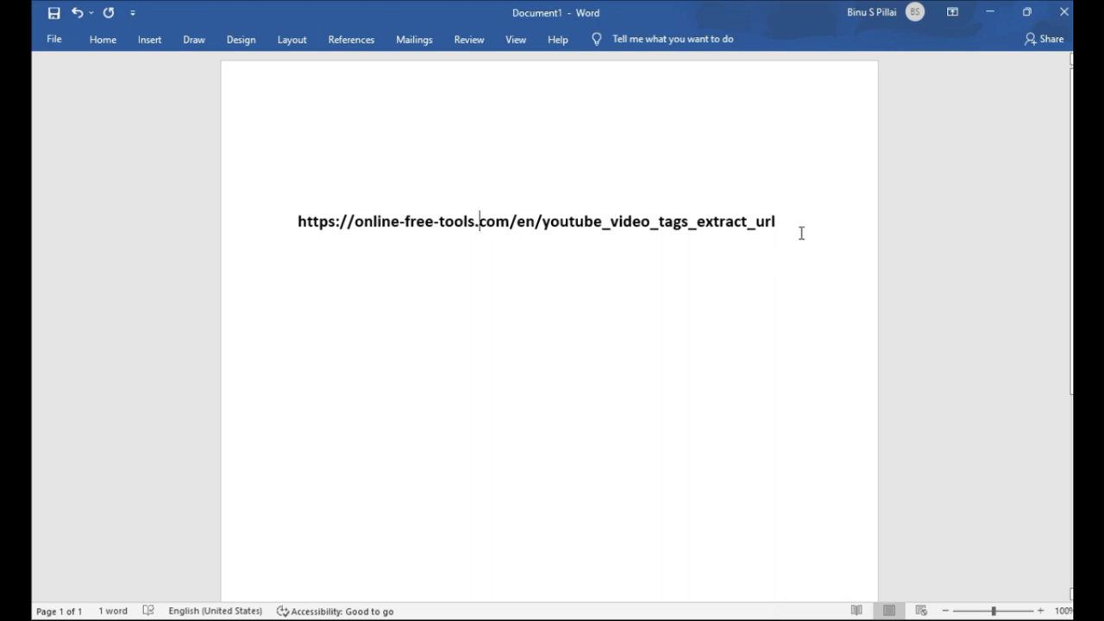
Step: Paste the extracted tag list on a new line below the tag extractor link
key("Return")
key("Return")
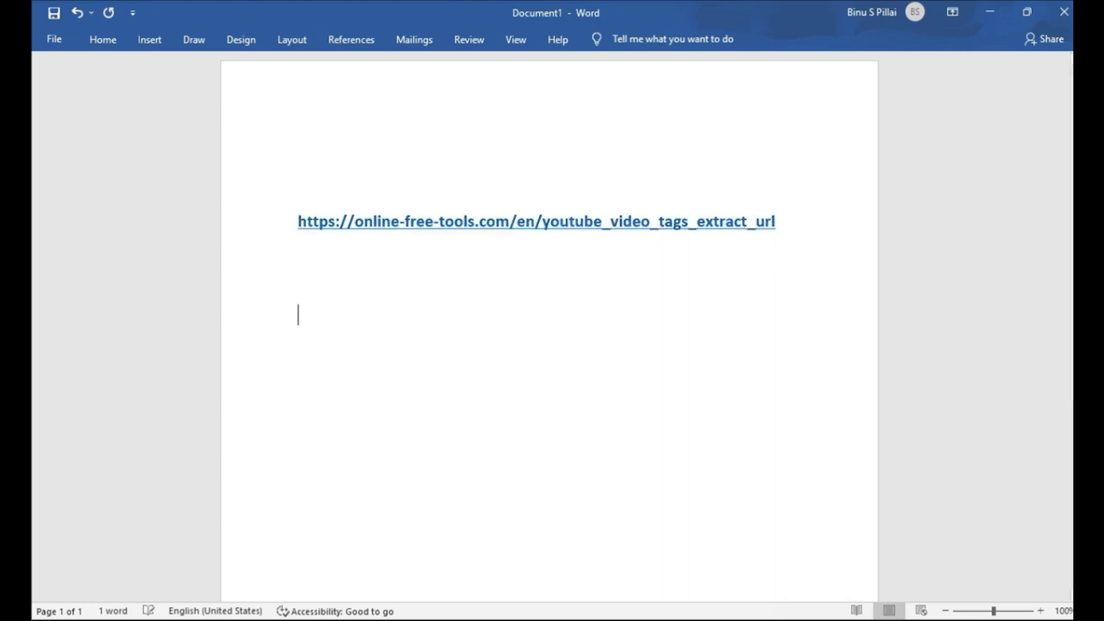
type("wordpress featured image,featured image not showing wordpress,wordpress images not showing,WordPress content not showing,wordpress,#coolsite,#views,#subscribers,#likes,#youtube,#video,#watchtime,#cool site,how to move wordpress site,wordpress tutorial,plugin,Hosting,Duplicate website,Blog post,Showing only title and featured image,WordPress post content missing,Set featured image,WordPress blog post,plugin error,cPanel,File Manager,Plugins,WordPress error,WP")
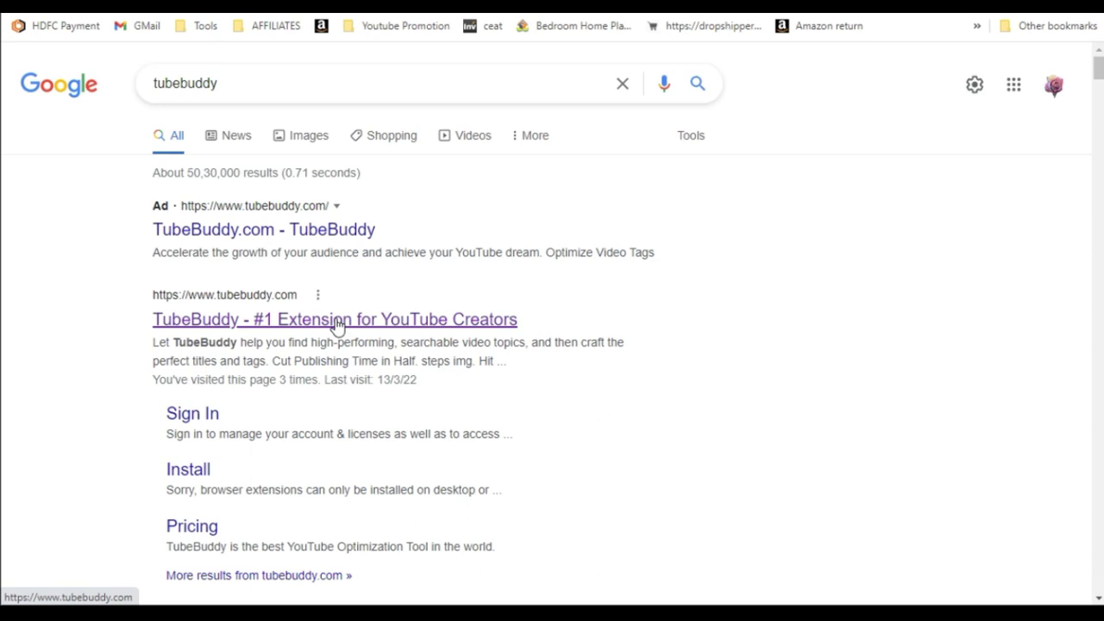
Step: Open the TubeBuddy - #1 Extension for YouTube Creators result and scroll to Advanced Keyword Research
left_click(336, 323)
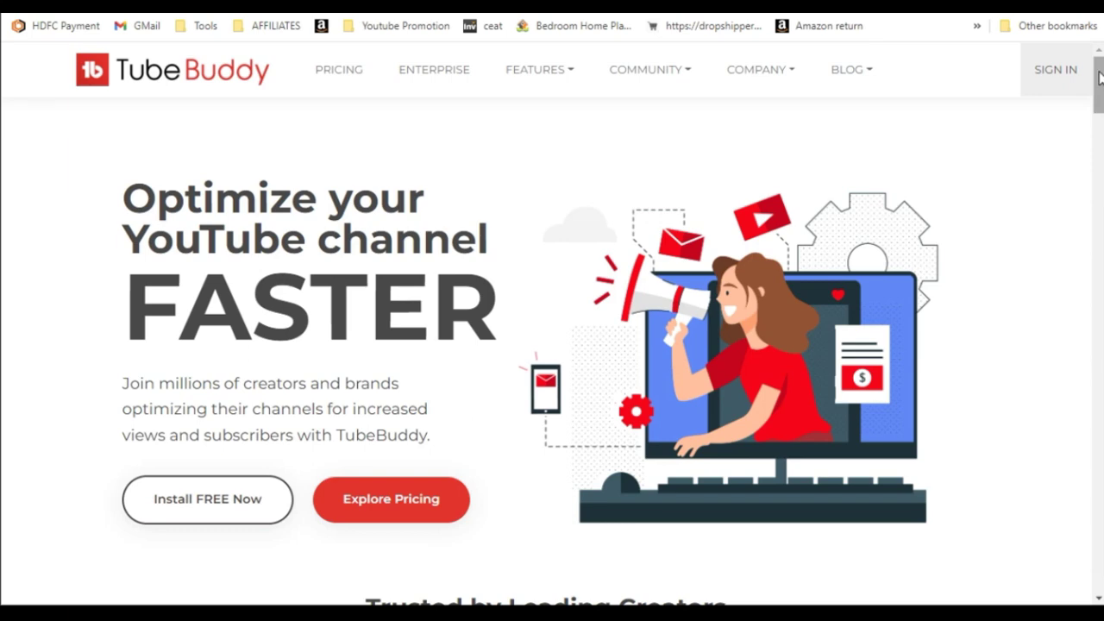
mouse_move(1099, 77)
left_mouse_down()
mouse_move(1098, 108)
mouse_move(1098, 88)
left_mouse_up()
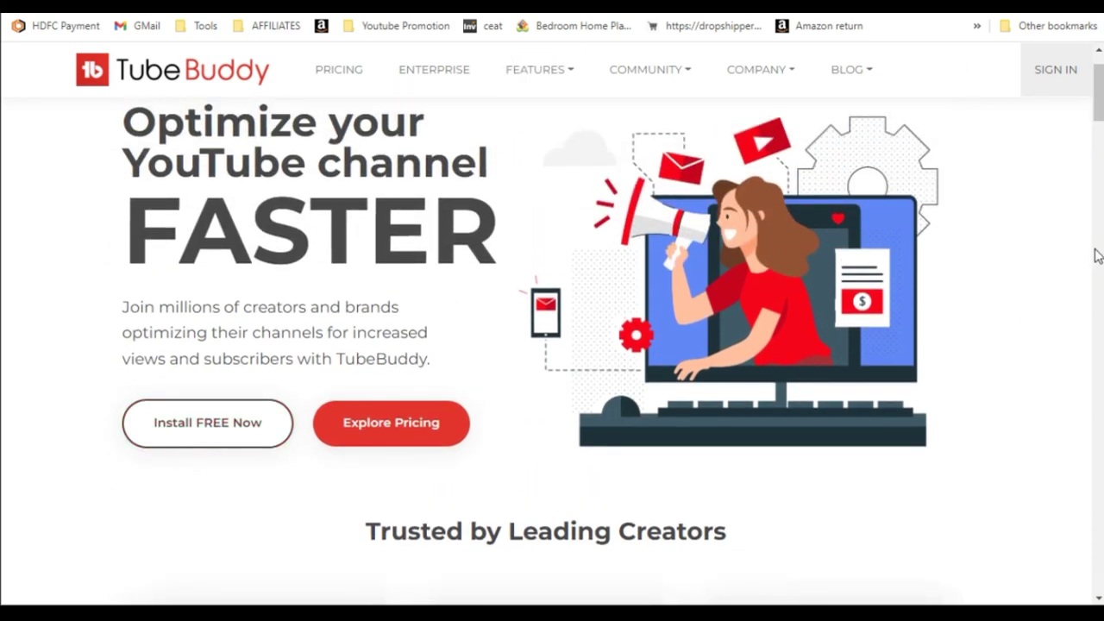
left_click_drag(1099, 90, 1099, 131)
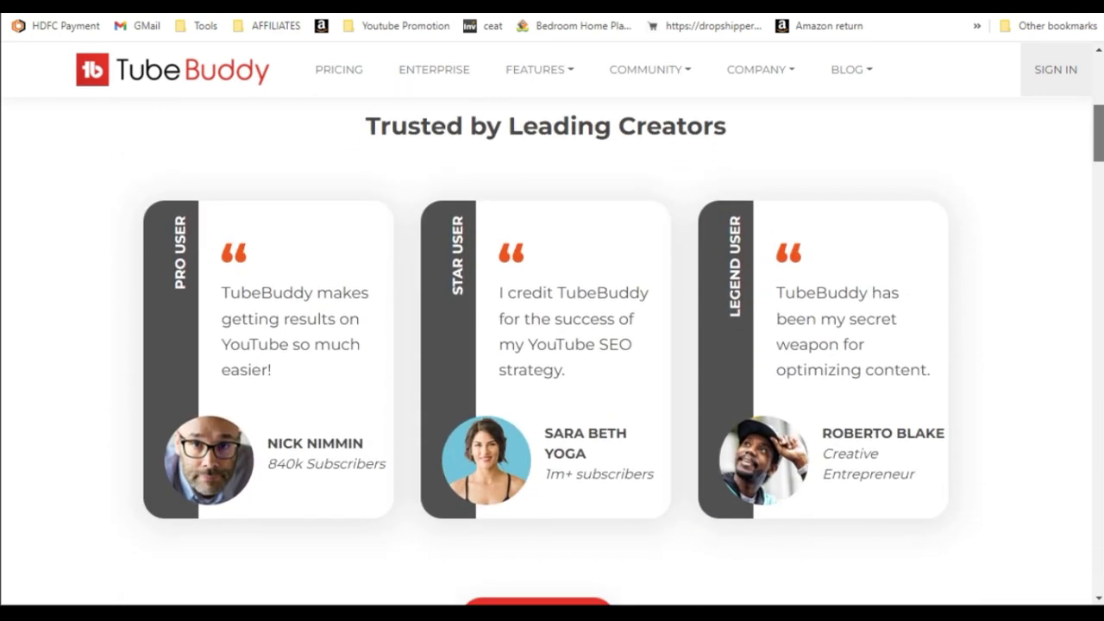
left_click_drag(1099, 131, 1099, 308)
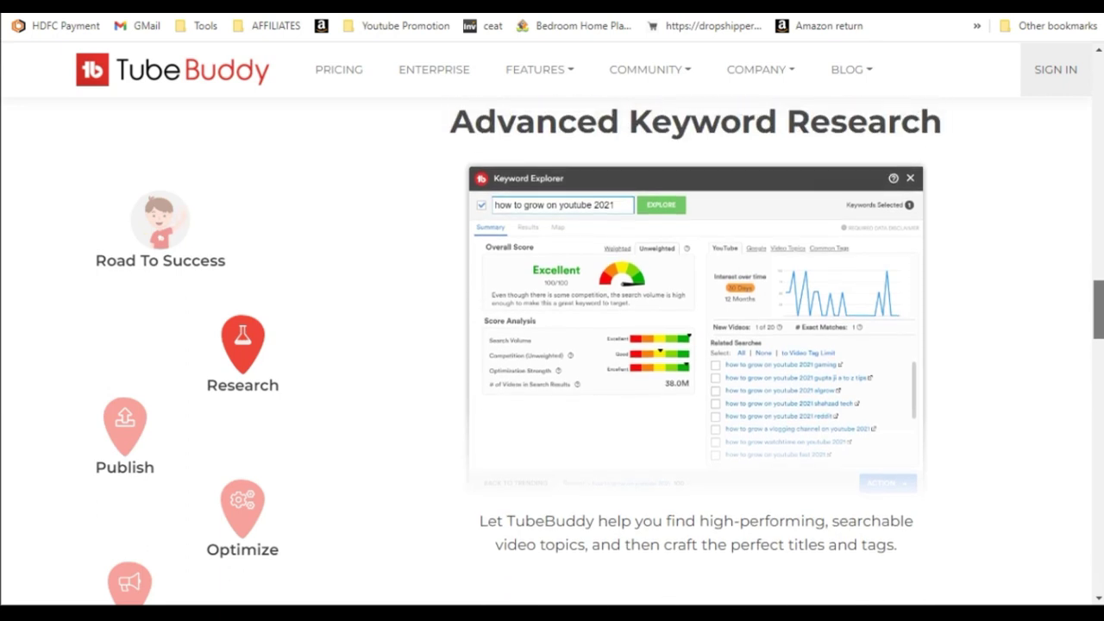
mouse_move(1099, 326)
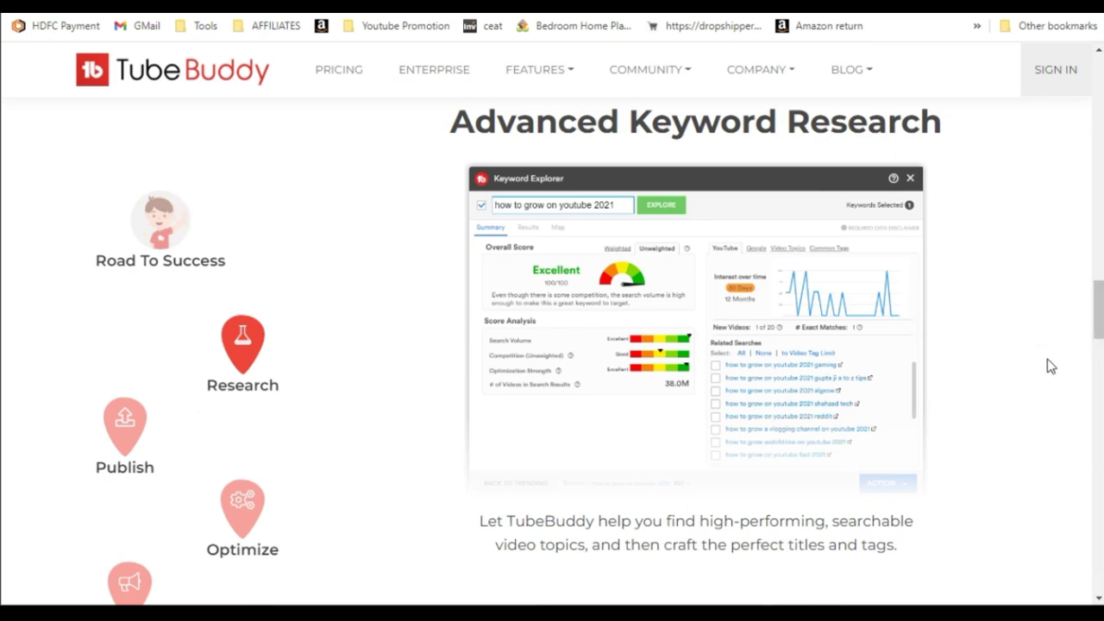
scroll(1100, 321, "down", 5)
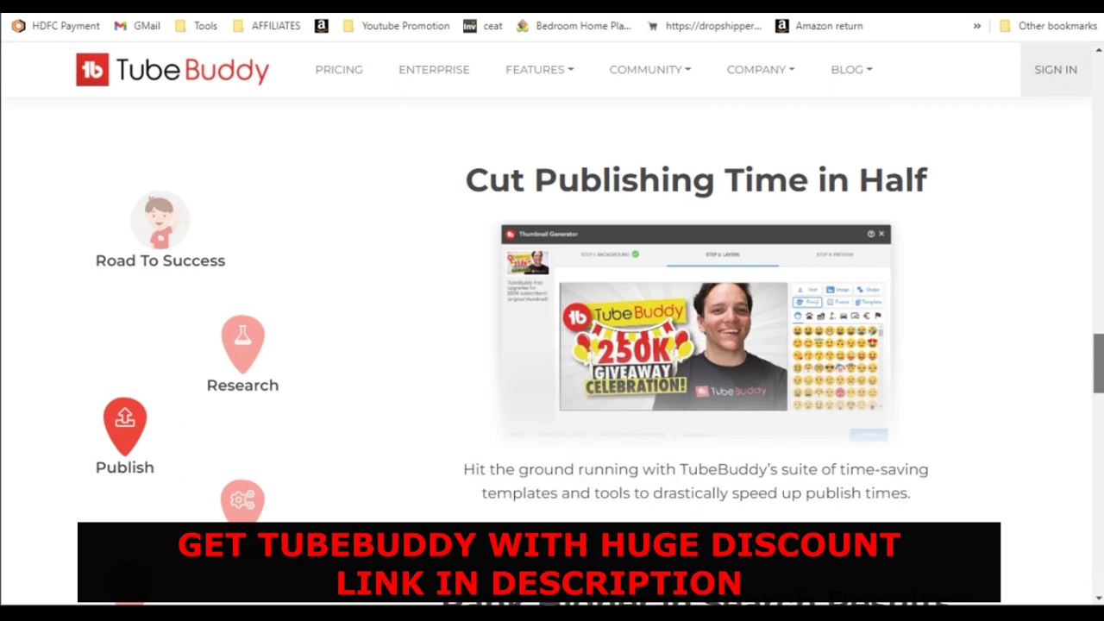
scroll(690, 345, "down", 5)
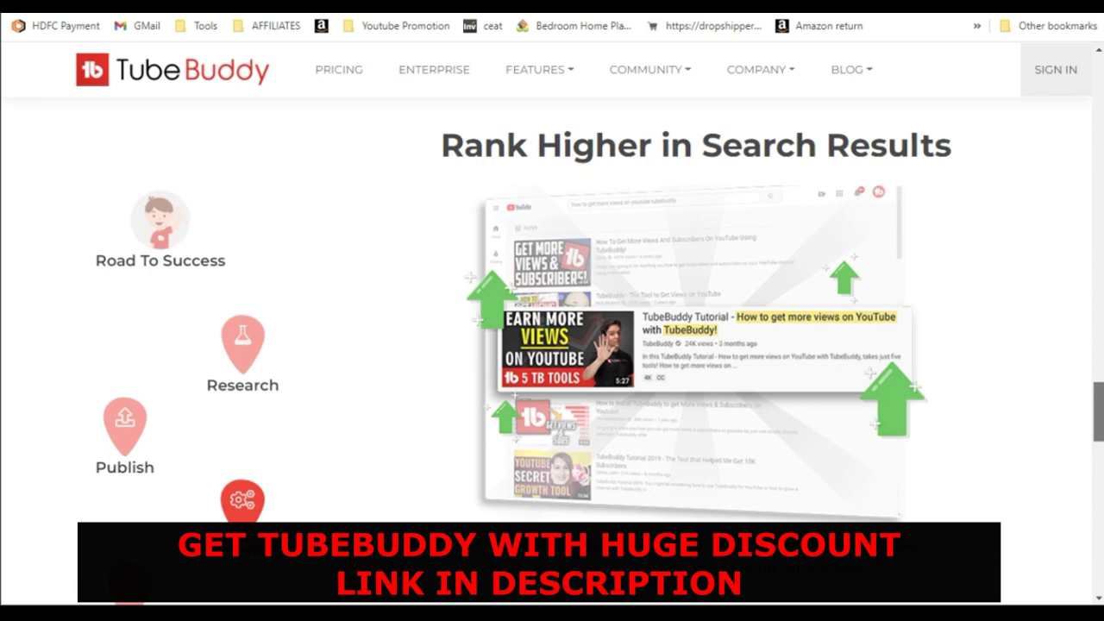
scroll(690, 345, "down", 6)
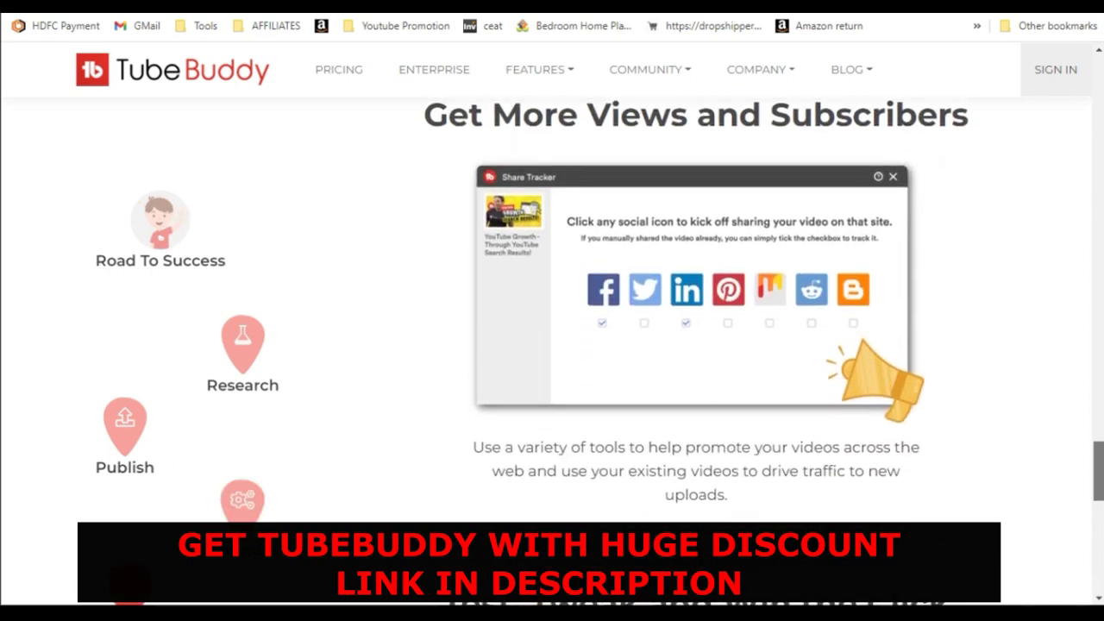
scroll(690, 345, "up", 1)
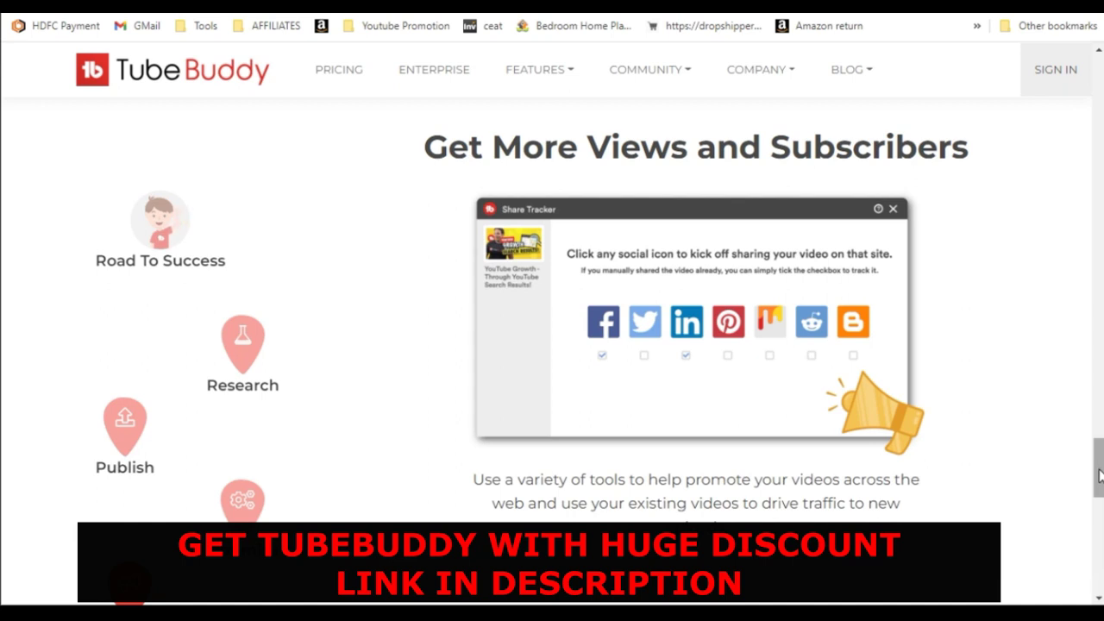
left_click_drag(1100, 474, 1100, 521)
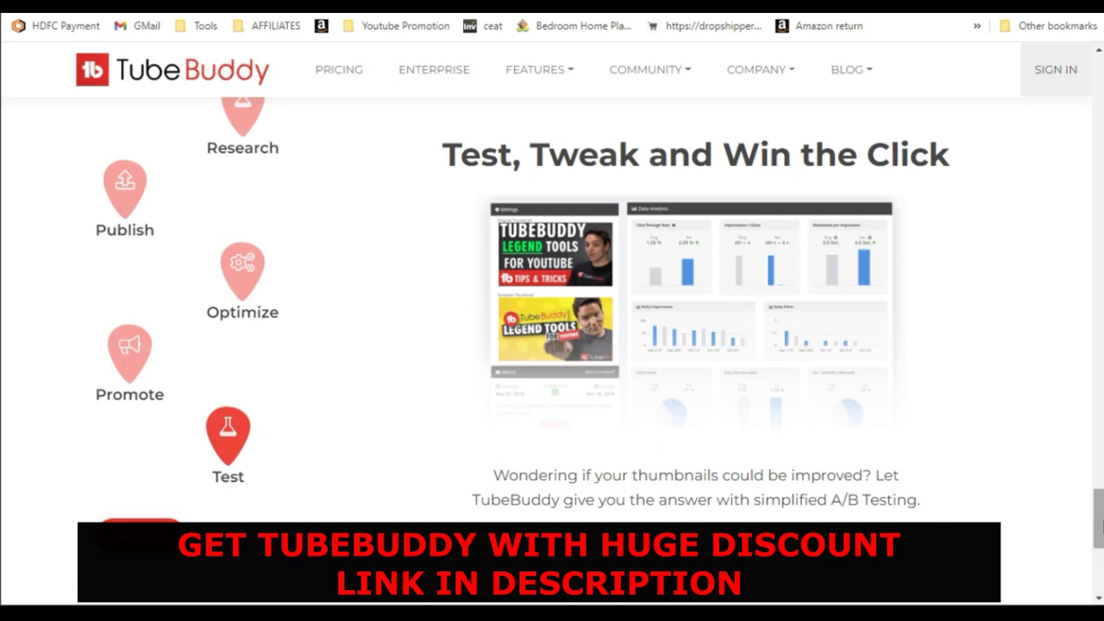